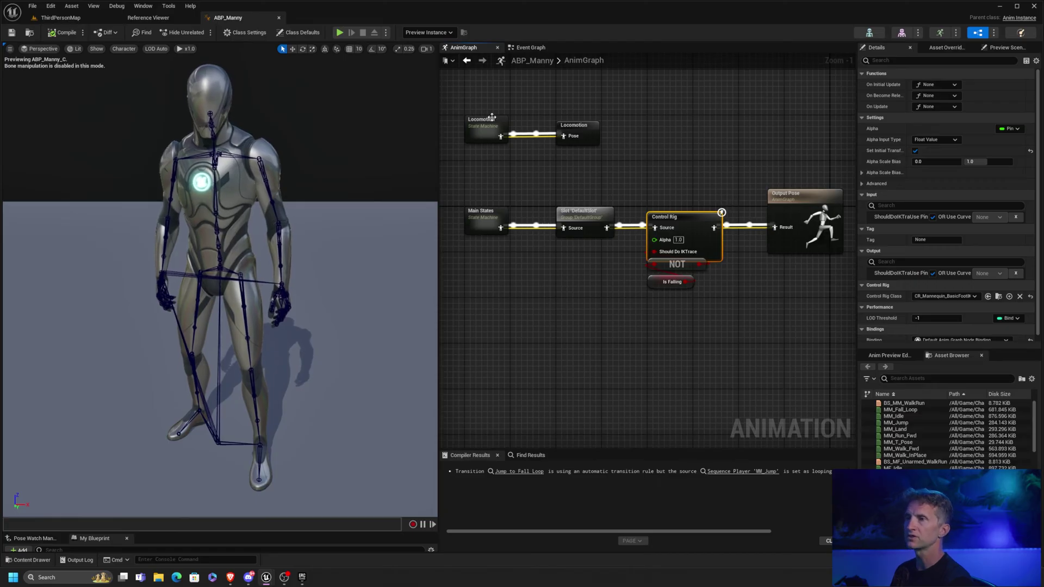
Select the anim graph's Control Rig node to show its CR_Mannequin_BasicFootIK class in Details
click(470, 98)
drag(470, 98, 544, 158)
drag(471, 186, 508, 195)
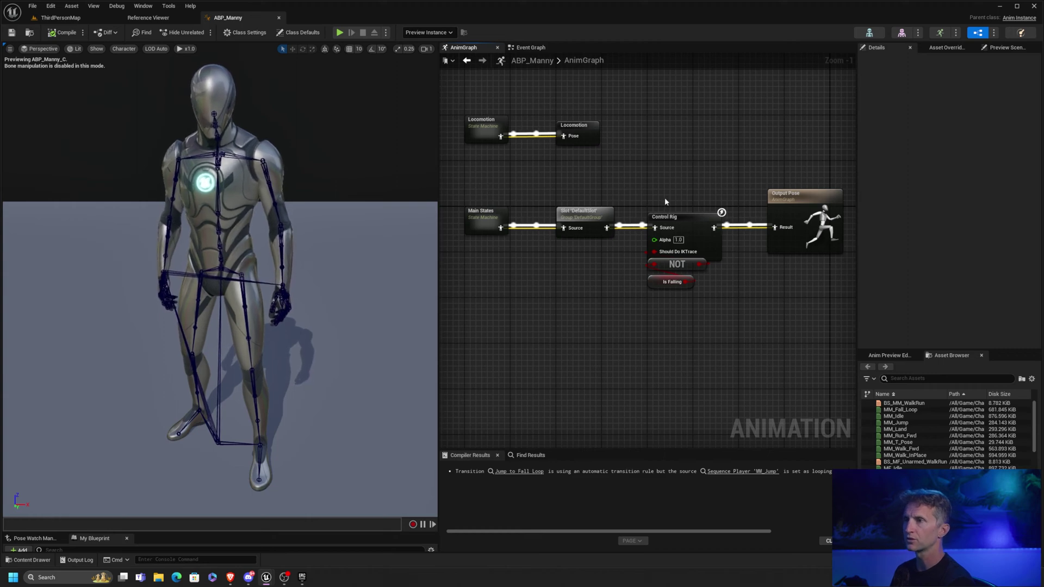
drag(666, 175, 677, 285)
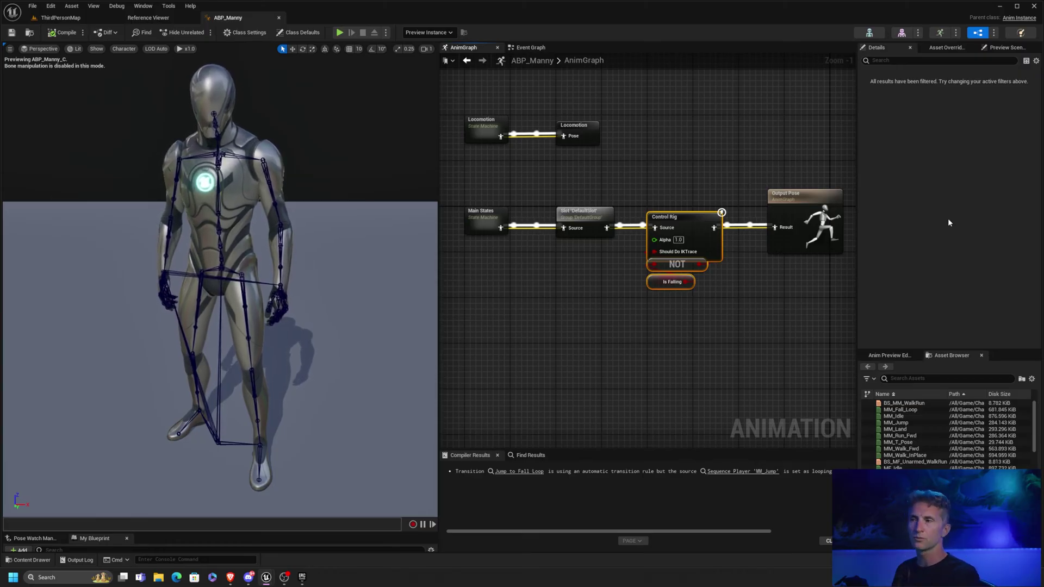
click(701, 217)
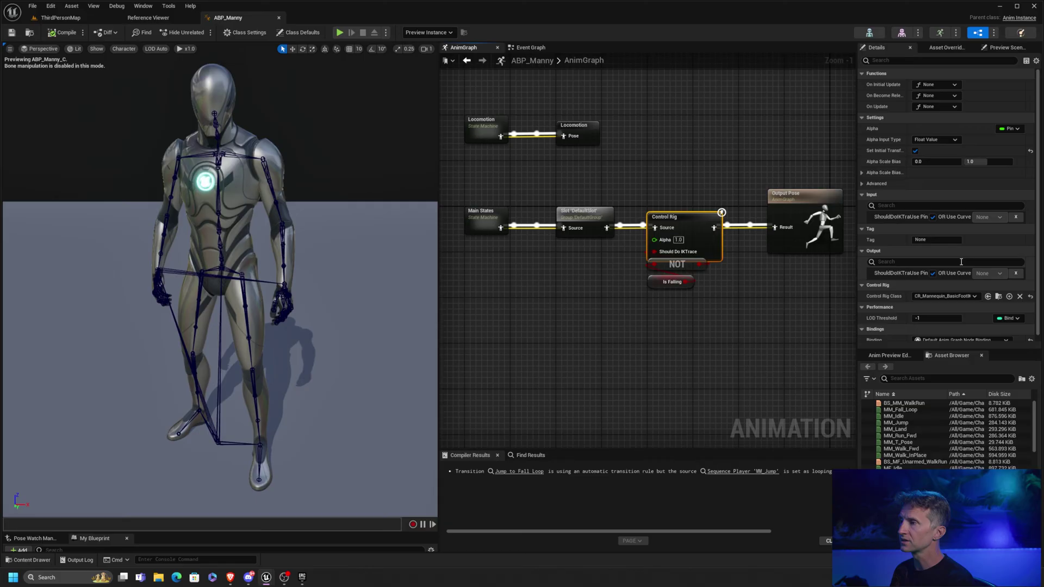
Open the CR_Mannequin_BasicFootIK control rig from the Content Browser
click(998, 296)
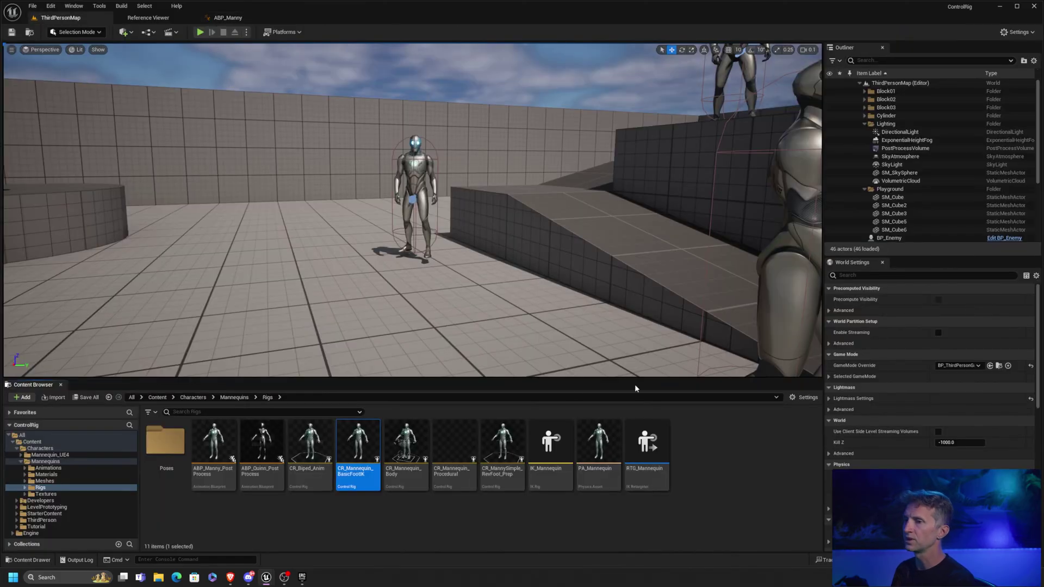
double_click(362, 443)
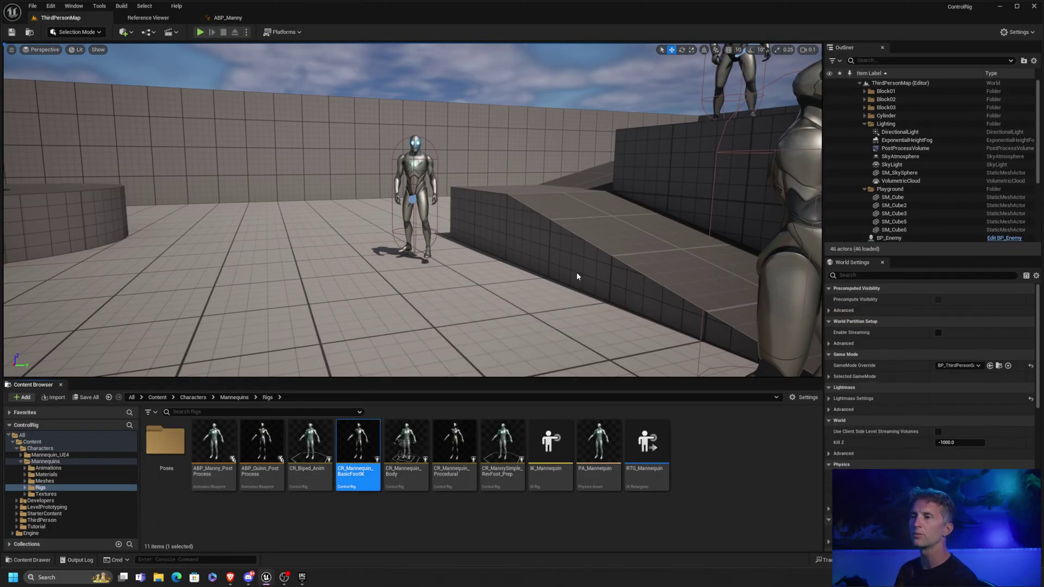
scroll(450, 210, up, 6)
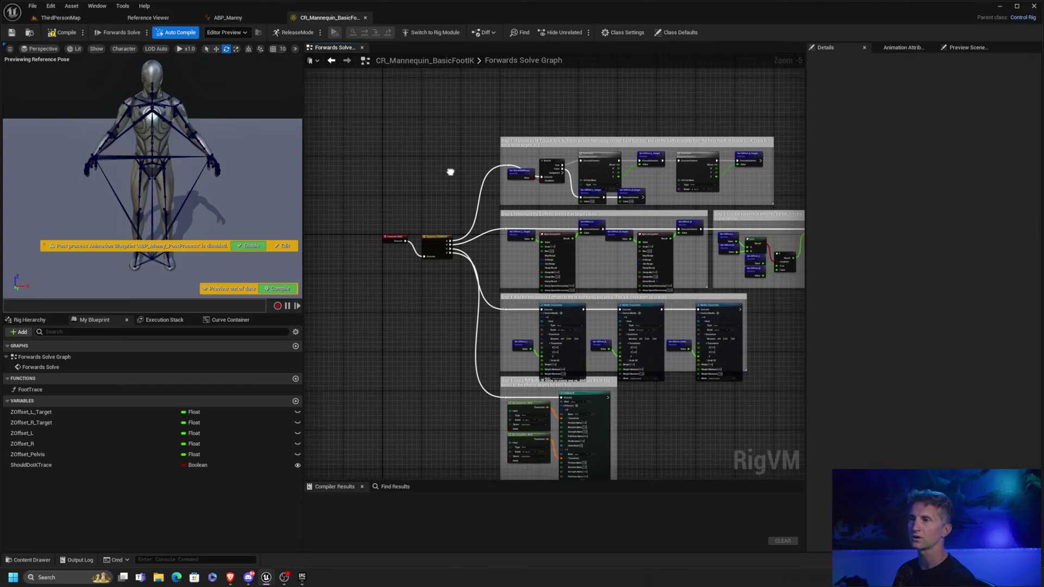
Pan the Forwards Solve graph to the FootTrace node and select it
right_drag(602, 248, 624, 223)
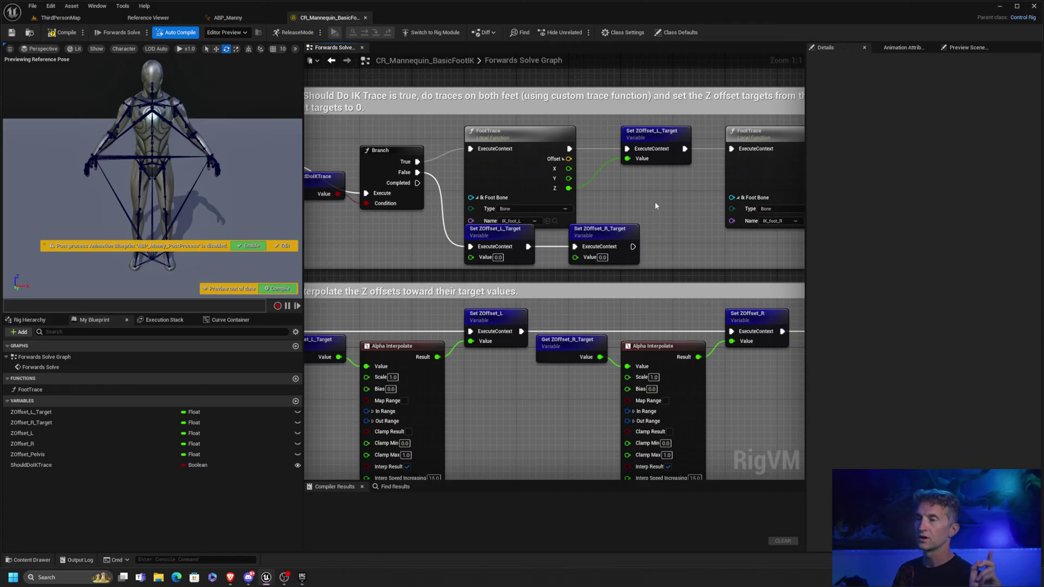
right_drag(656, 205, 729, 187)
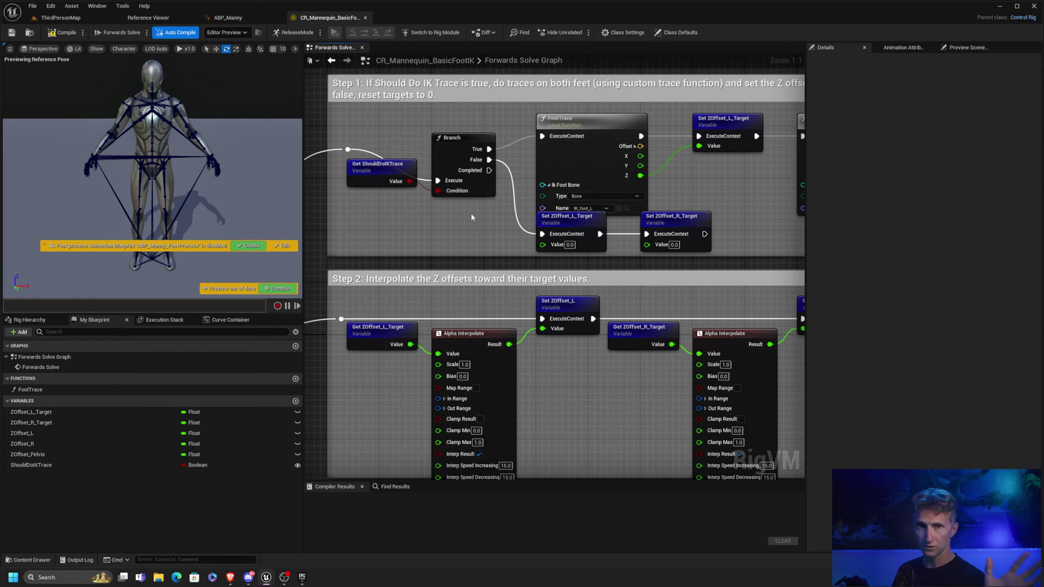
right_drag(649, 201, 577, 191)
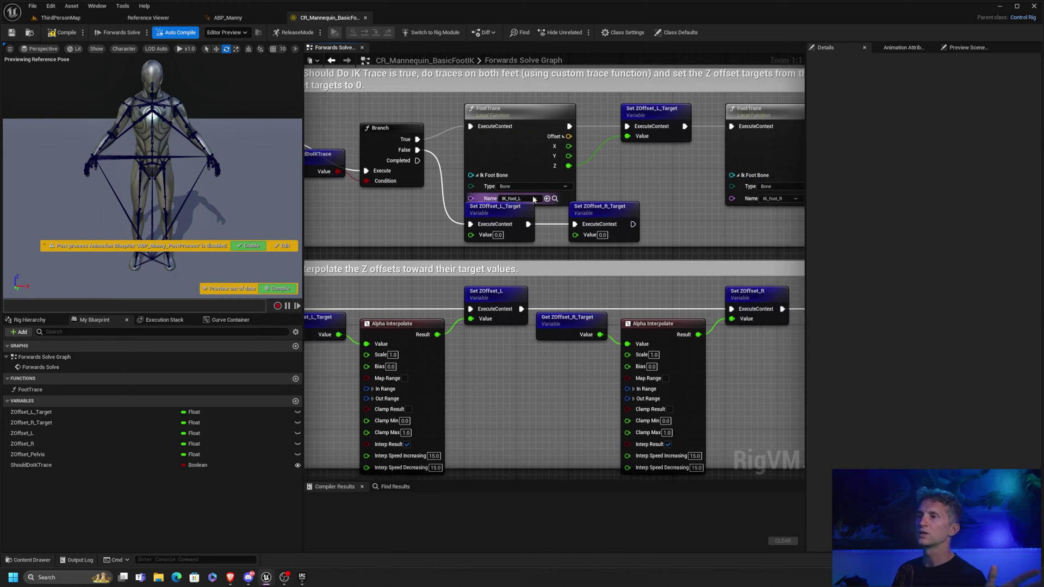
right_drag(668, 179, 629, 183)
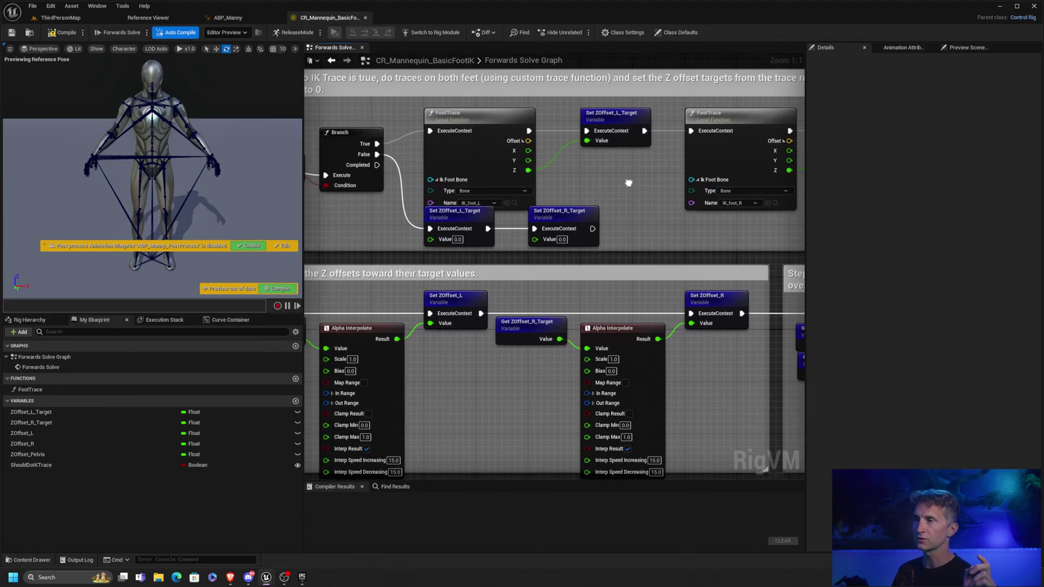
click(490, 119)
Open FootTrace's inner graph and move the Add node up clear of Subtract
double_click(490, 119)
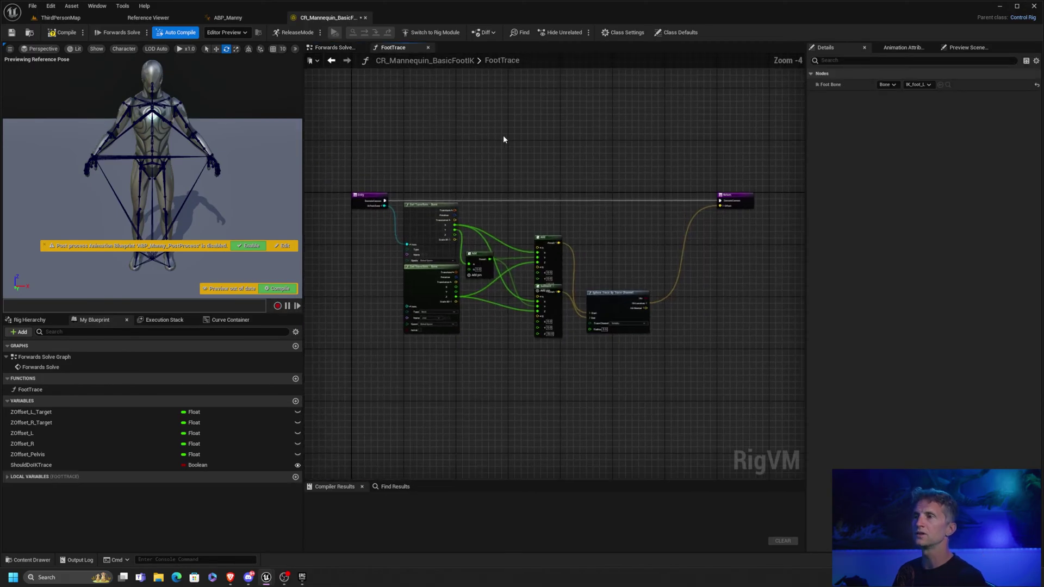
mouse_move(634, 197)
right_down()
mouse_move(564, 163)
mouse_move(547, 177)
mouse_move(536, 171)
right_up()
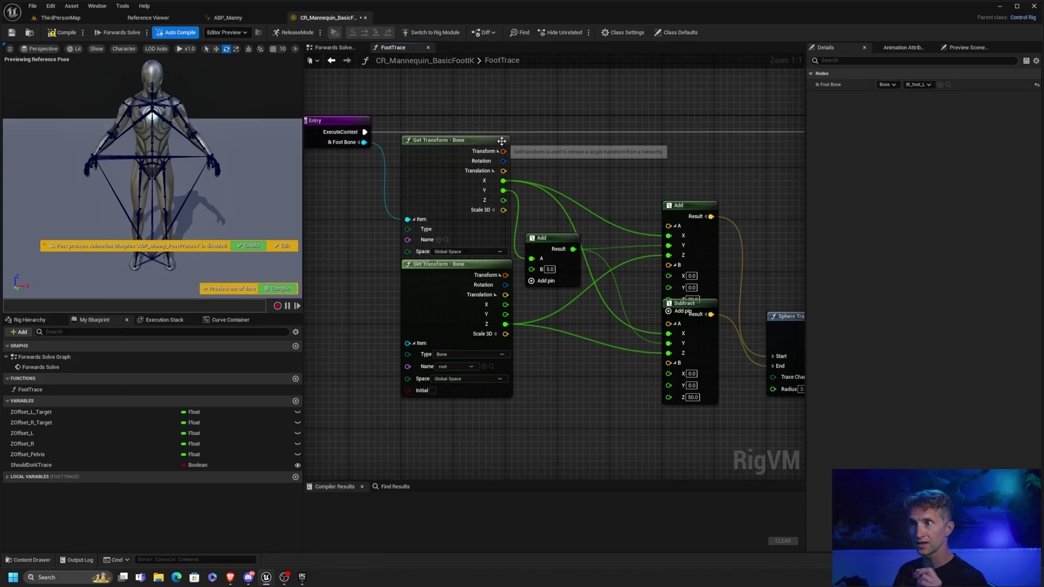
right_drag(583, 186, 591, 121)
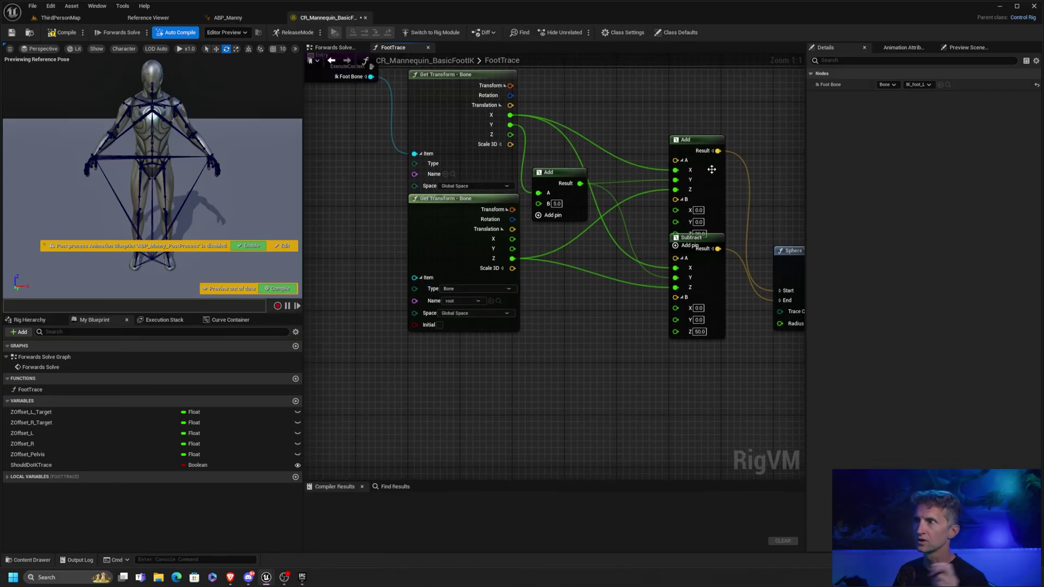
drag(699, 143, 700, 101)
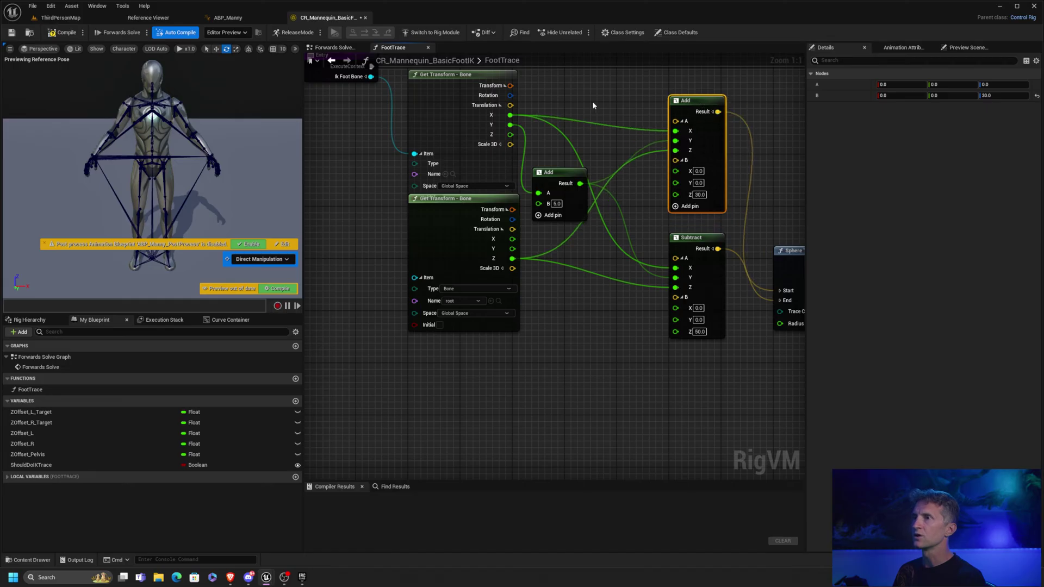
right_drag(550, 85, 518, 114)
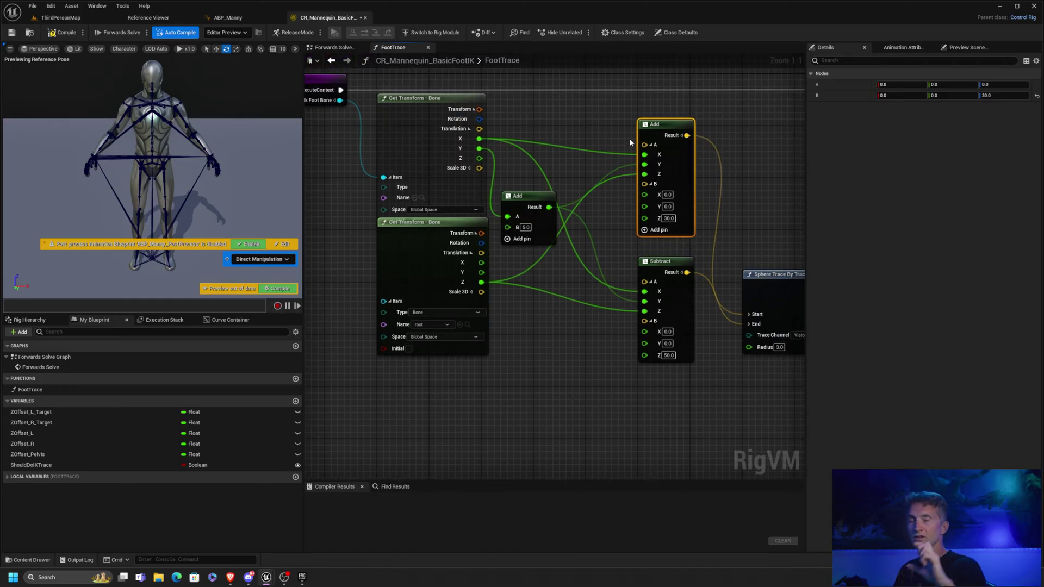
Inspect the Subtract, Sphere Trace By Trace Channel and Return nodes, then return to Forwards Solve
click(673, 262)
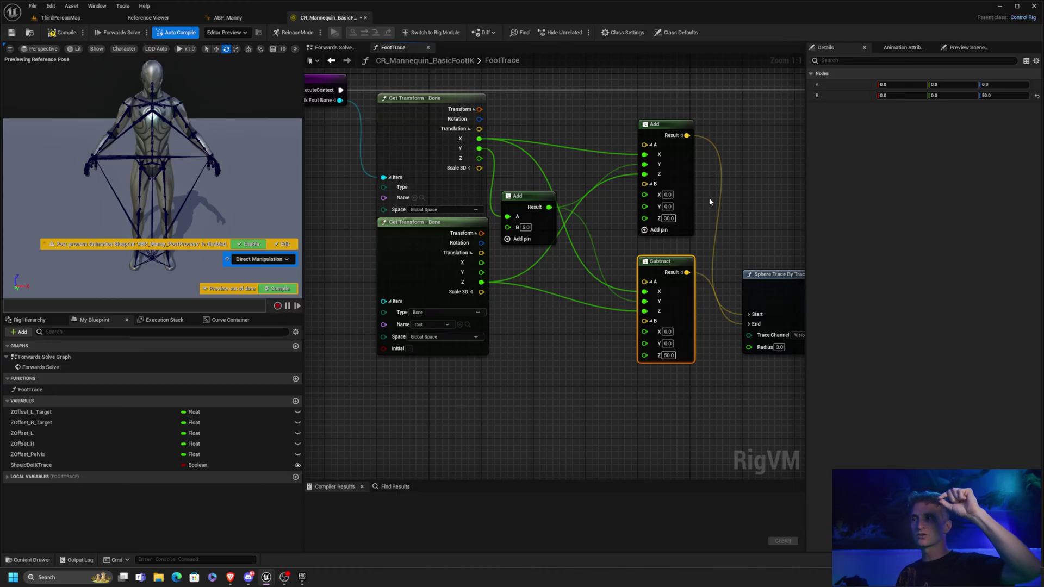
right_drag(736, 204, 522, 198)
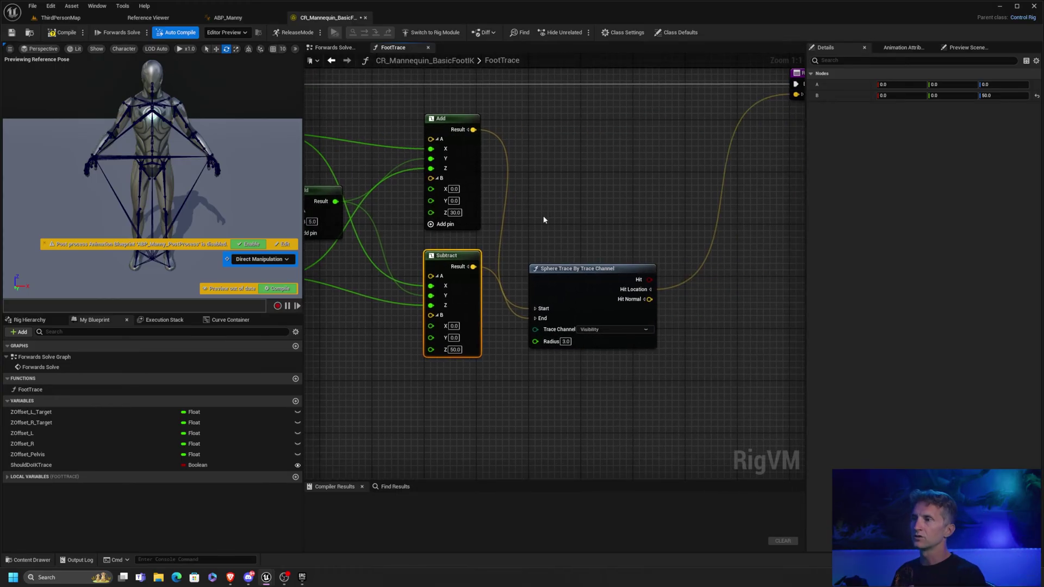
click(576, 298)
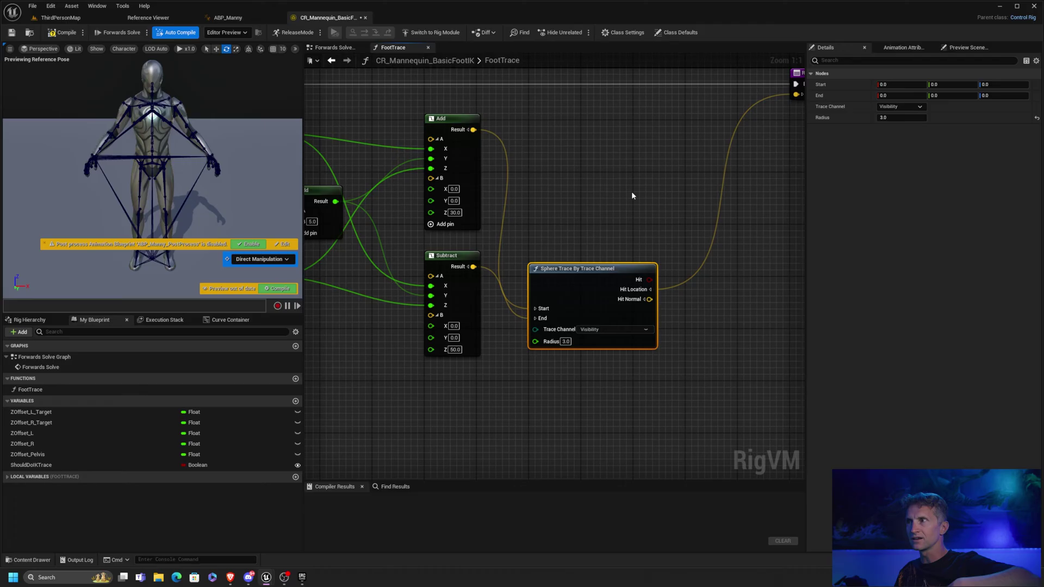
right_drag(632, 195, 568, 258)
mouse_move(710, 204)
mouse_down()
mouse_move(690, 166)
mouse_move(725, 146)
mouse_up()
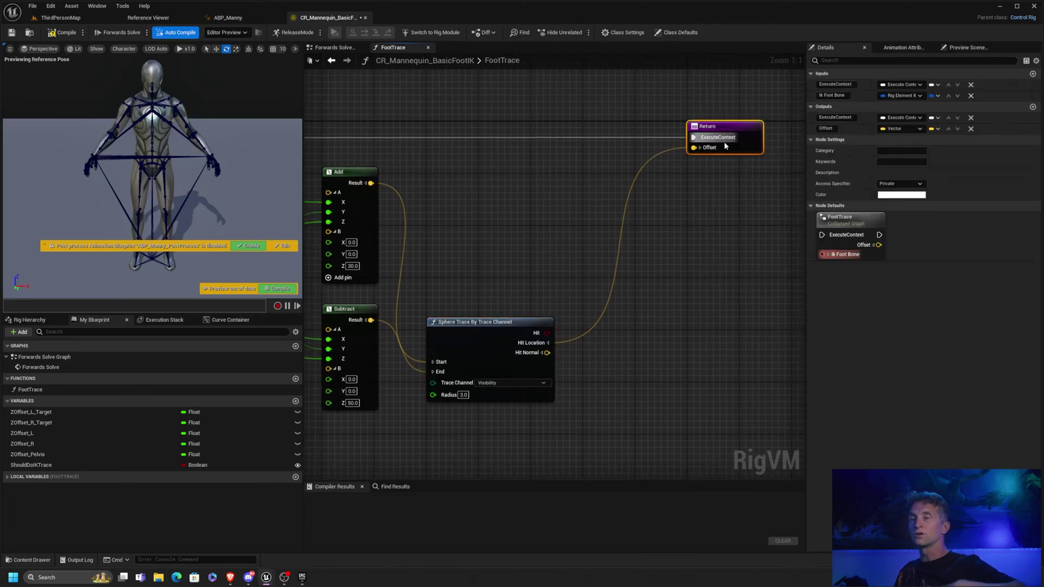
click(331, 62)
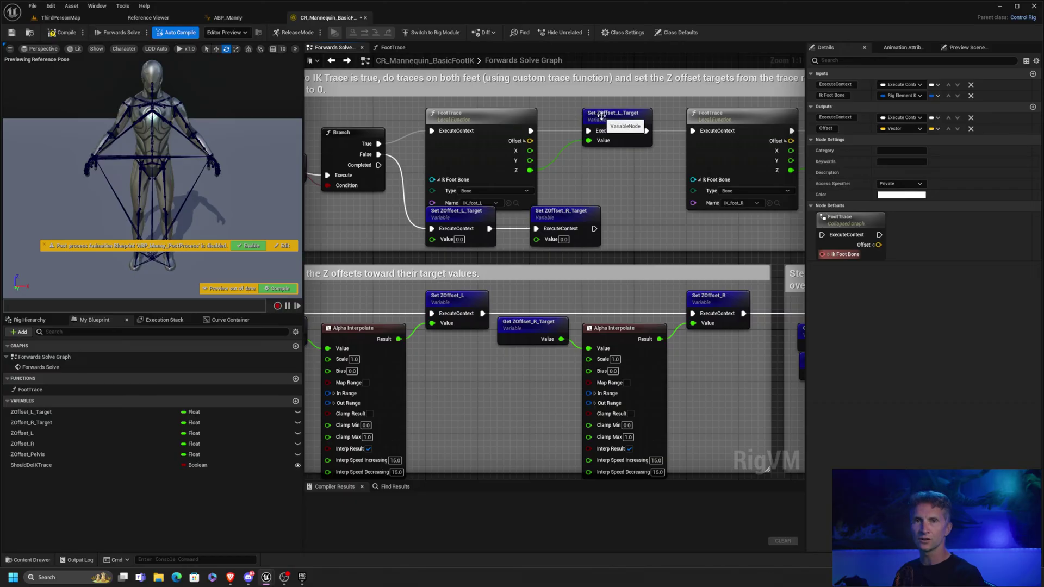
Review Steps 2 and 3 of Forwards Solve, selecting the Set ZOffset_Pelvis node
right_drag(602, 116, 453, 112)
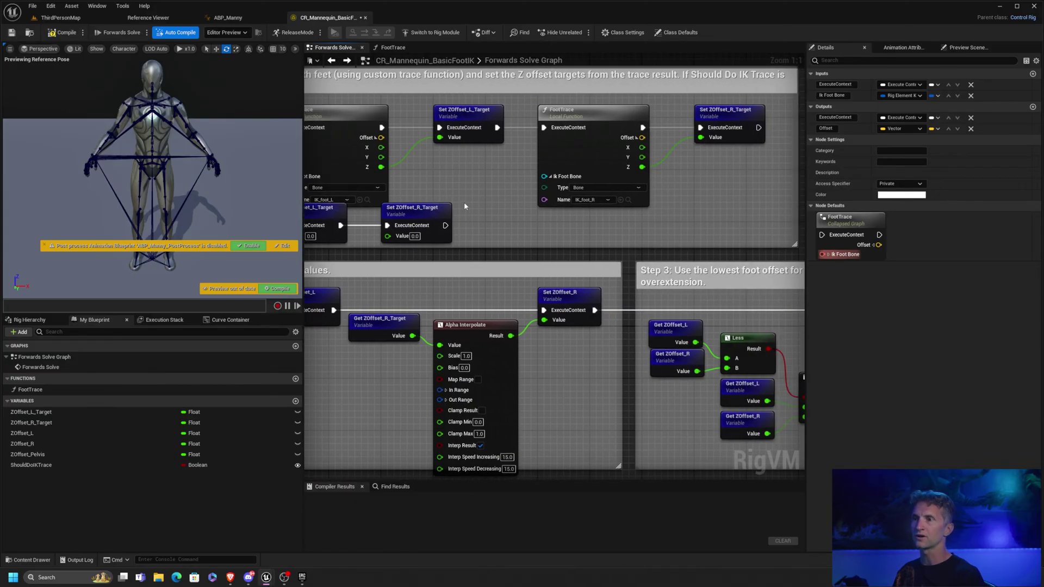
right_drag(464, 201, 466, 168)
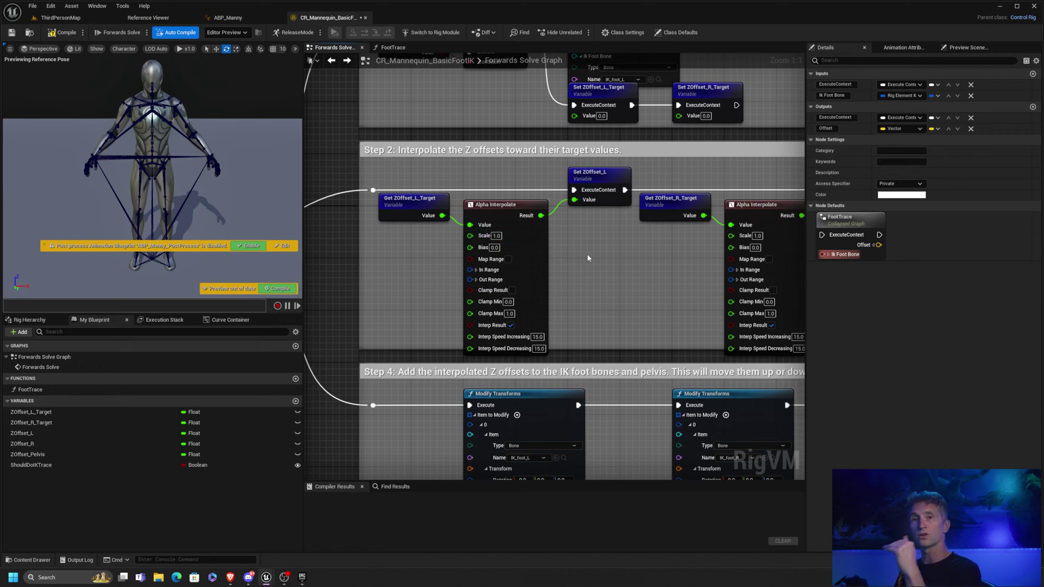
right_drag(688, 220, 435, 266)
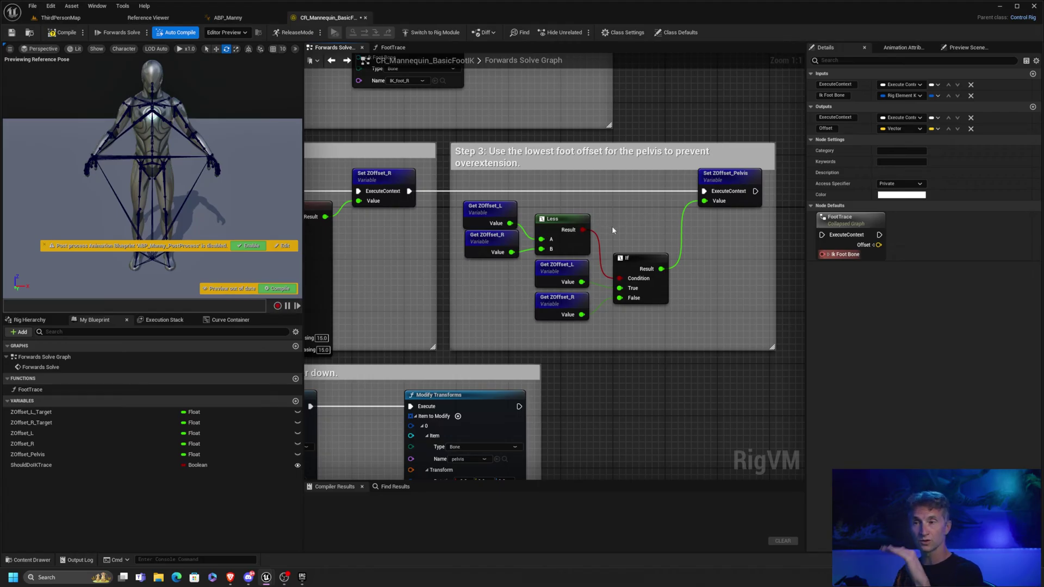
drag(735, 191, 739, 193)
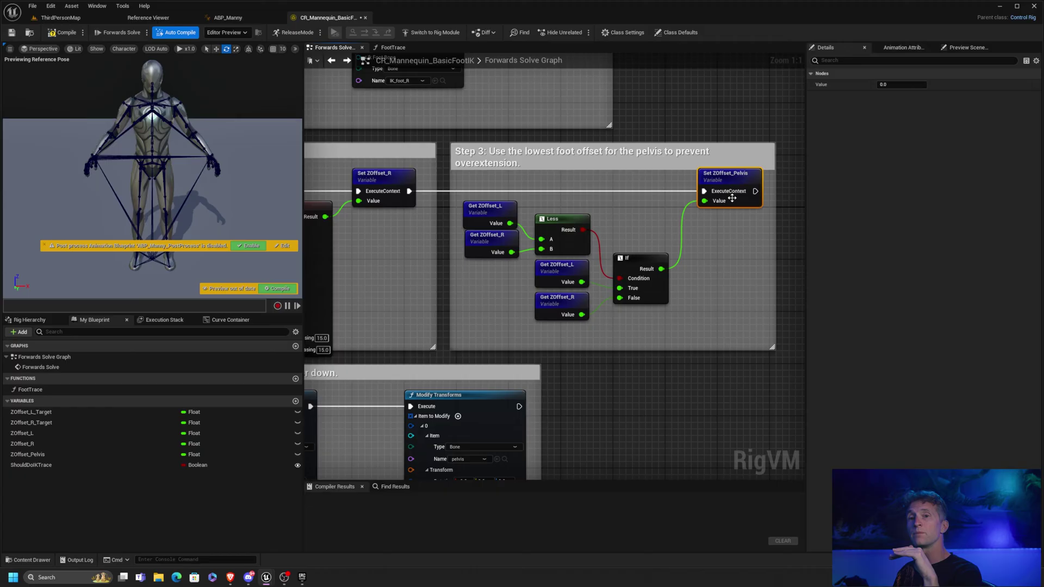
right_drag(488, 286, 518, 192)
scroll(496, 282, down, 4)
scroll(556, 191, up, 3)
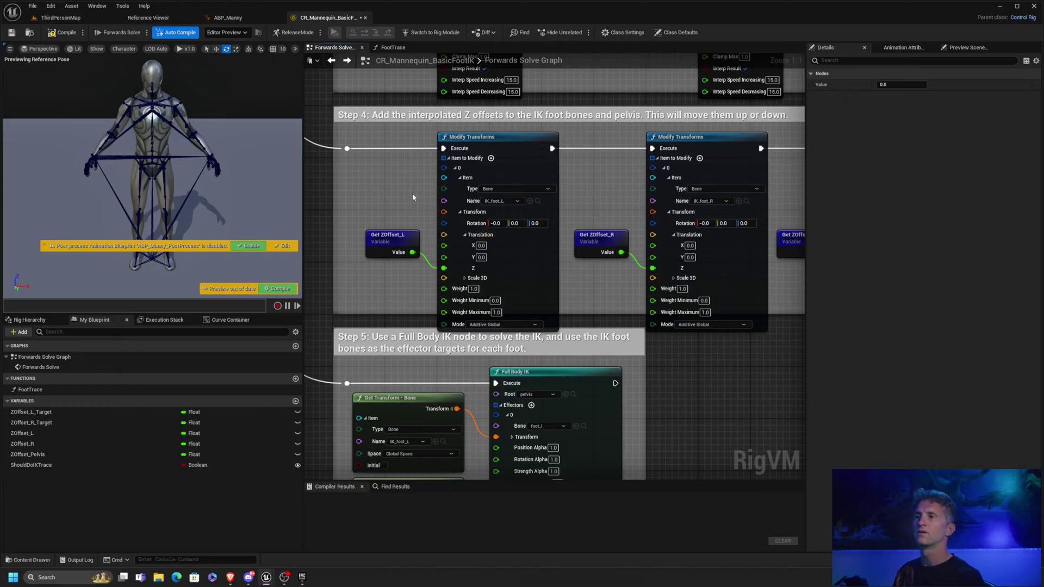
Review the pelvis Modify Transforms and Full Body IK nodes, then close the rig editor
right_drag(603, 216, 616, 228)
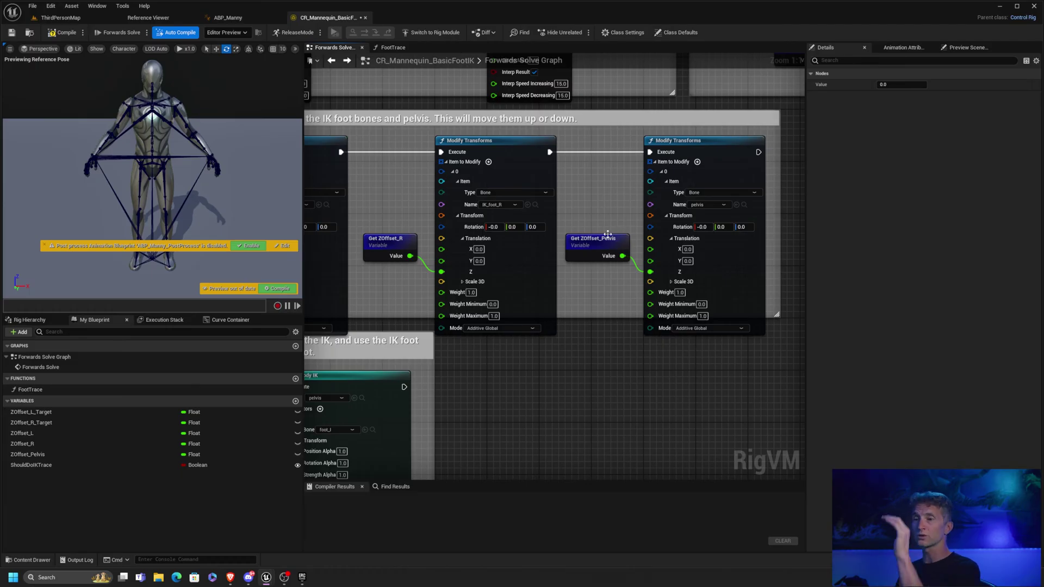
right_drag(309, 473, 531, 311)
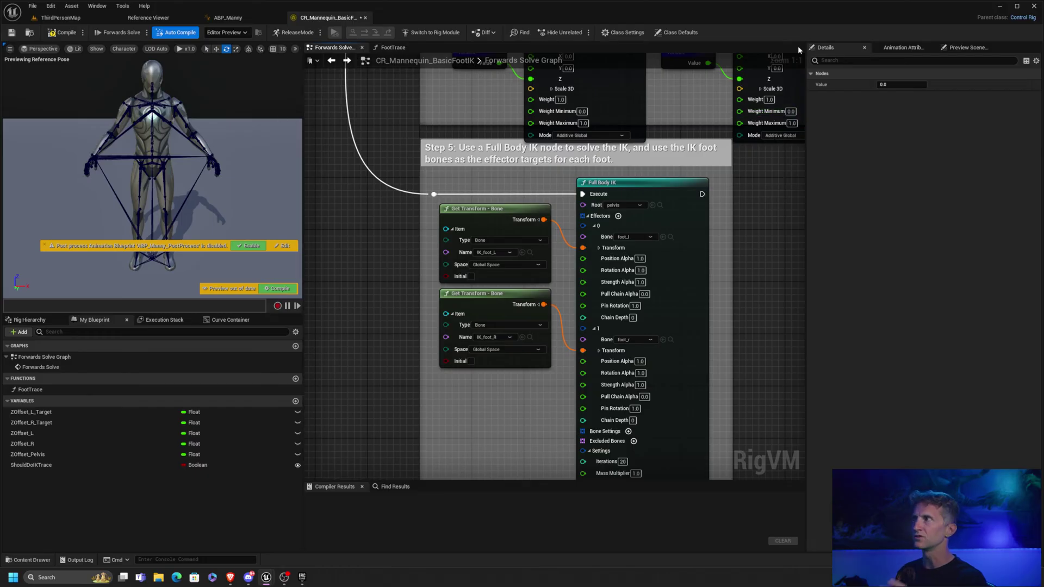
click(1034, 6)
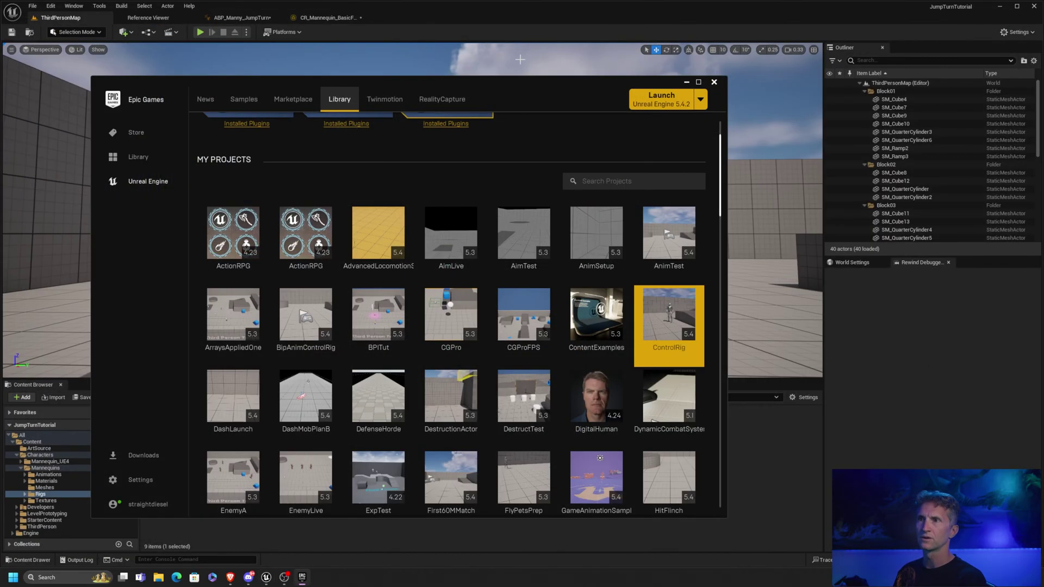
Back in the level editor, open SK_Mannequin from the mannequin Meshes folder
click(520, 59)
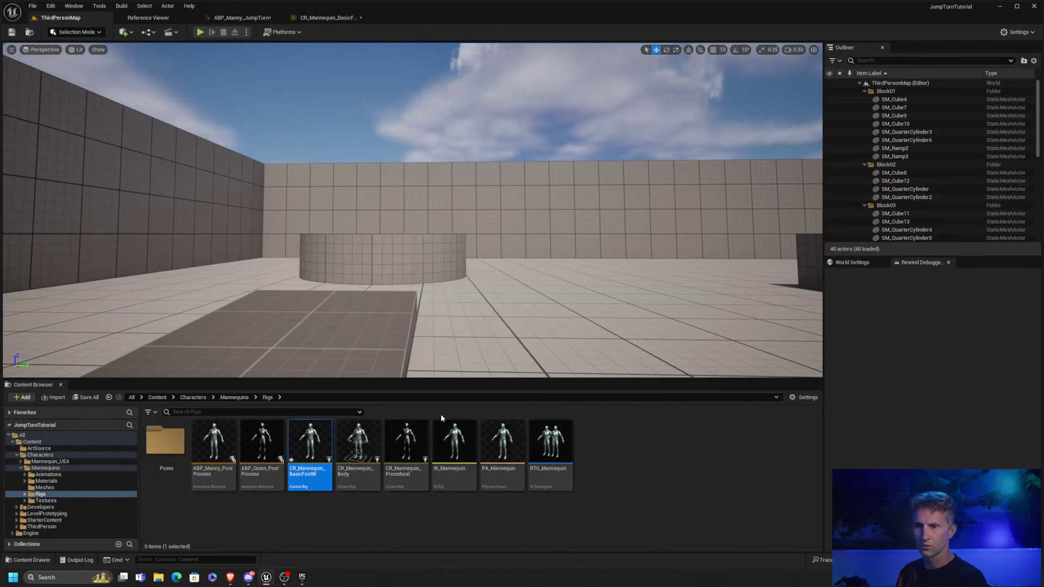
click(45, 487)
click(223, 452)
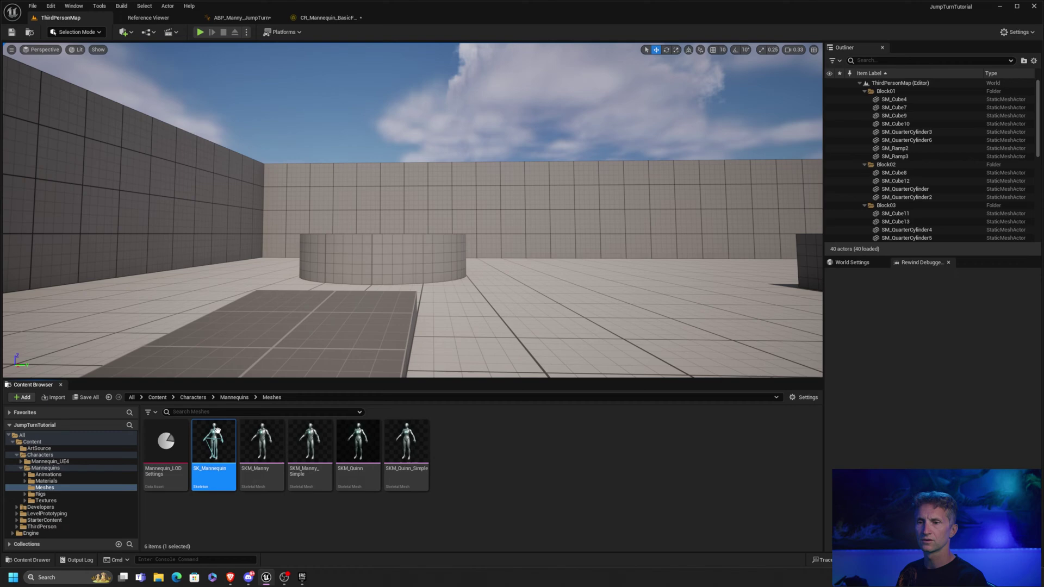
double_click(217, 432)
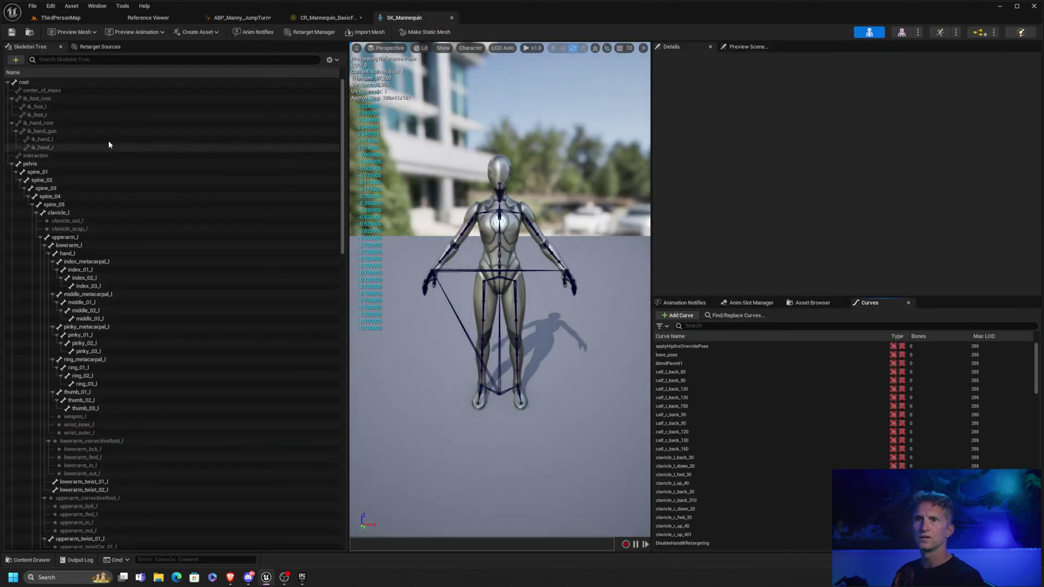
Frame and inspect the ik_foot_root and ik_foot_r bones, then switch back to the level editor
click(57, 100)
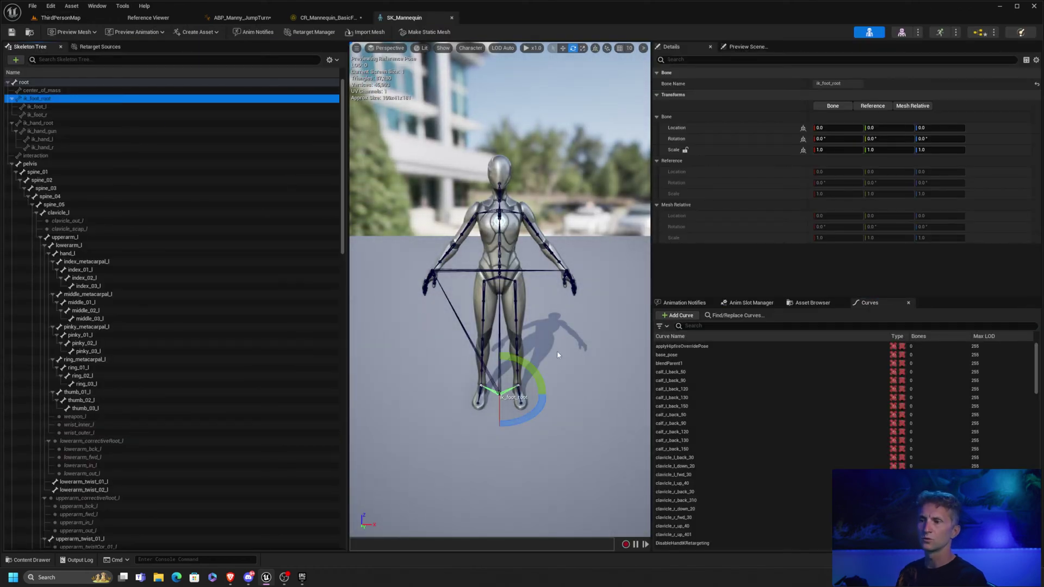
key(f)
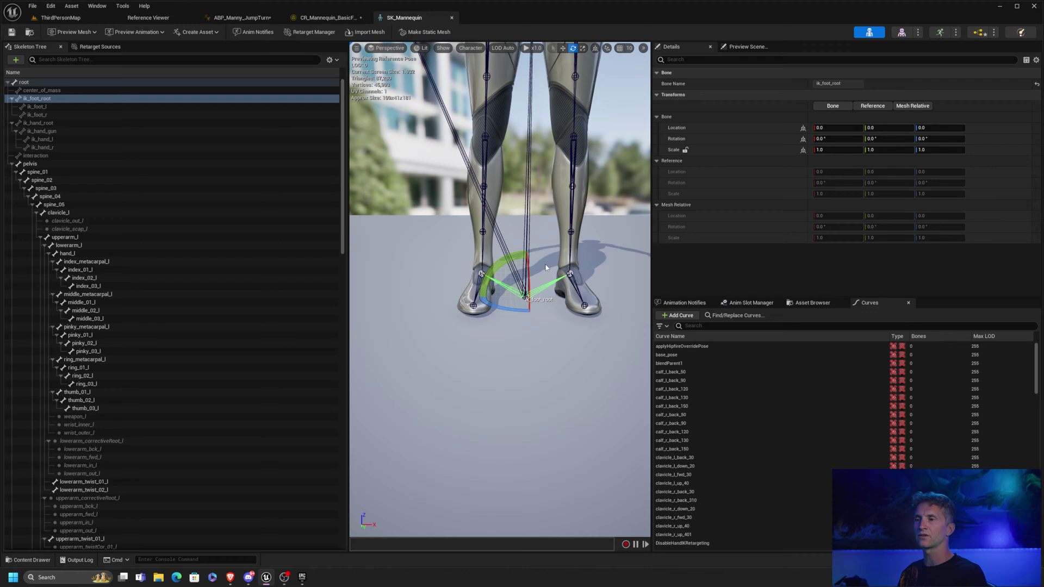
click(61, 114)
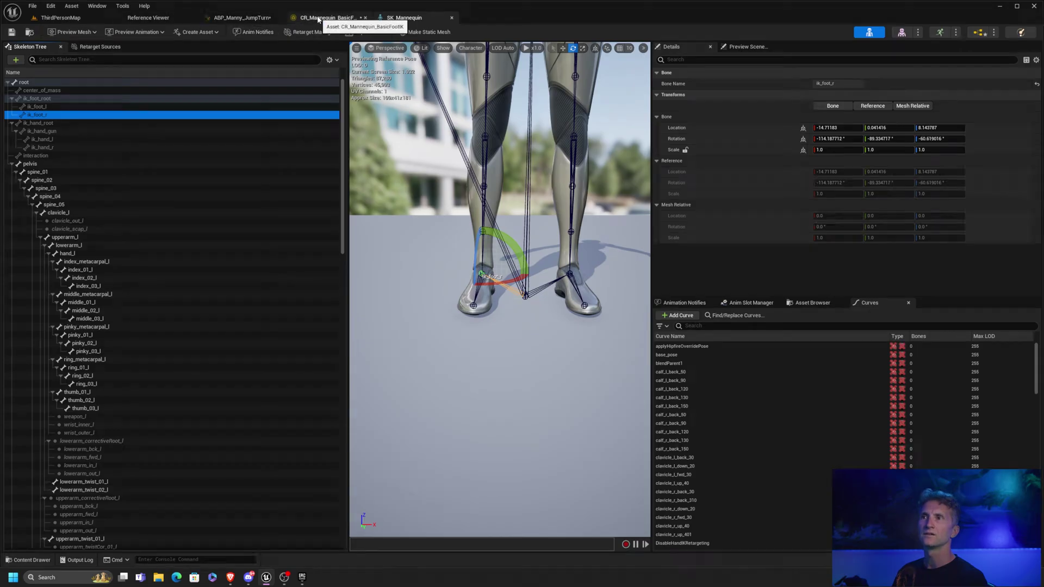
click(327, 17)
Open CR_Mannequin_Body from the Rigs folder, view its Rig Hierarchy, then return to ThirdPersonMap
click(29, 34)
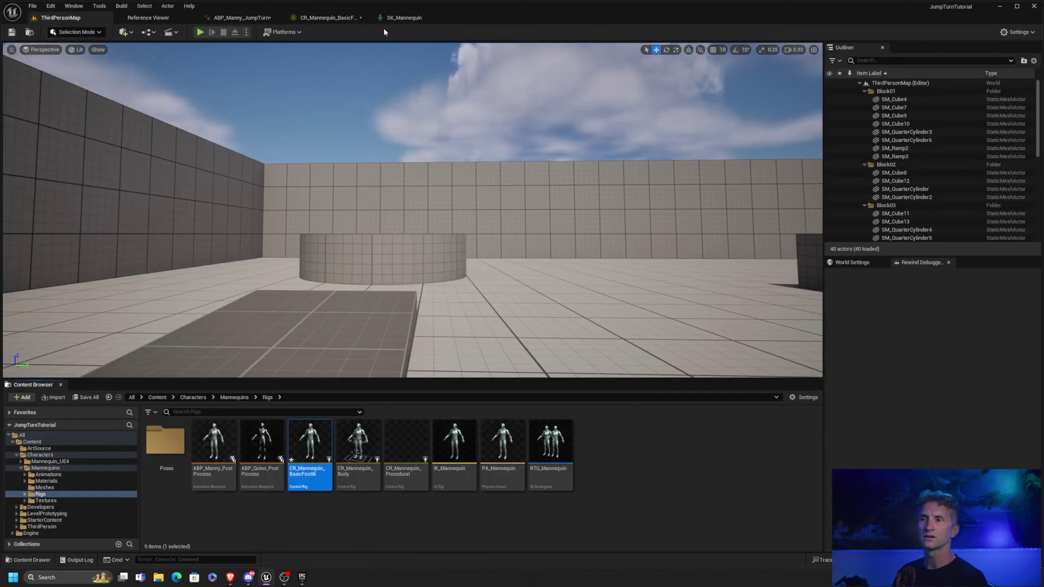
double_click(363, 446)
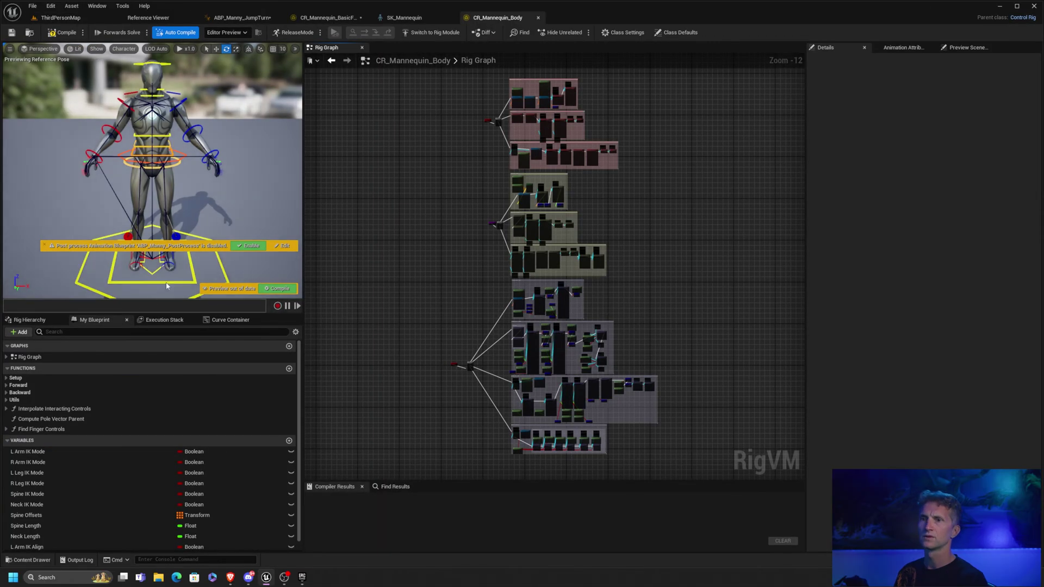
click(29, 320)
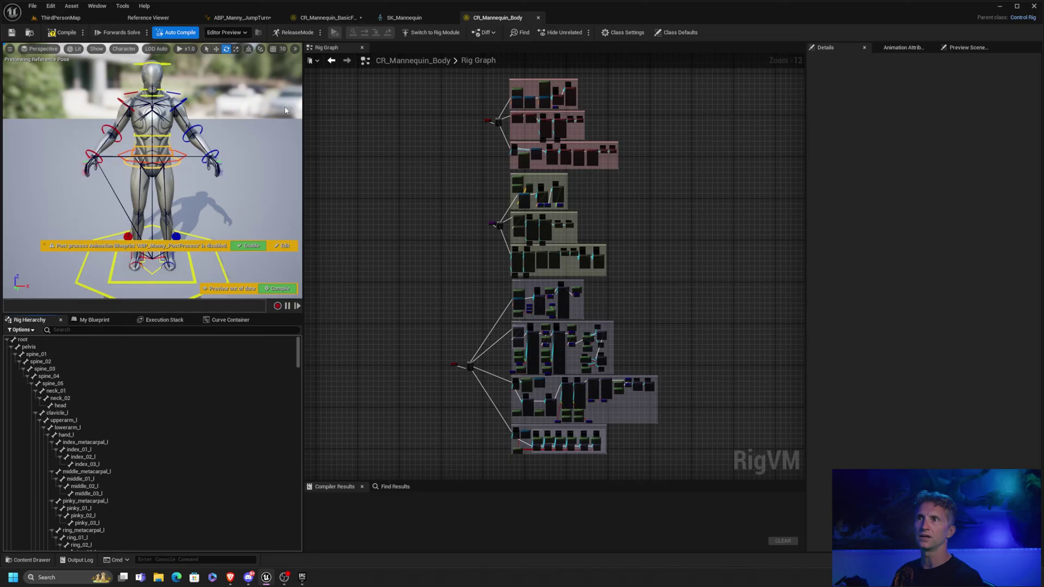
click(82, 18)
Open the L_AnimStage level from ThirdPerson > Maps
click(41, 494)
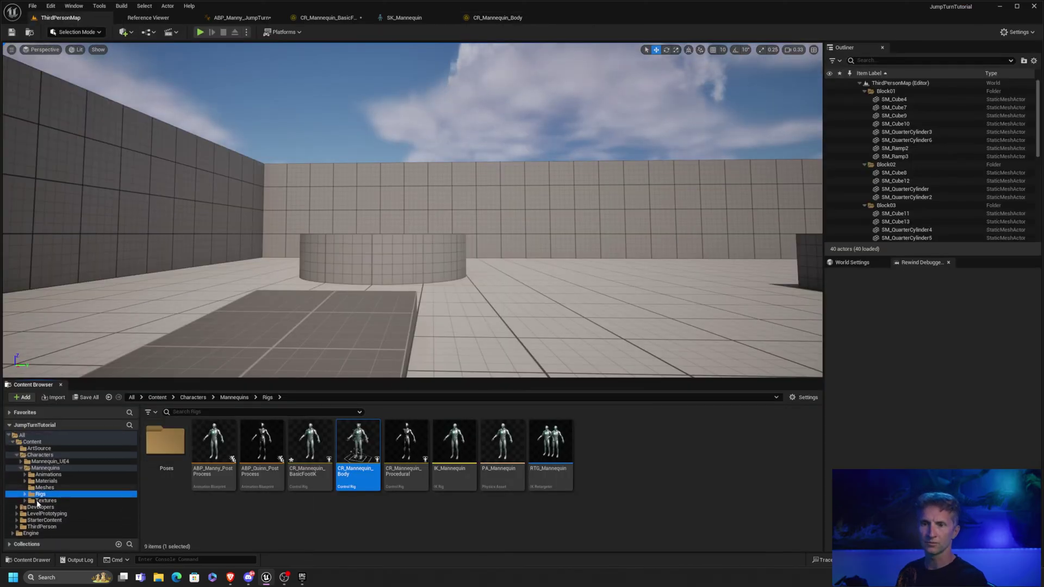
click(17, 526)
scroll(67, 500, down, 1)
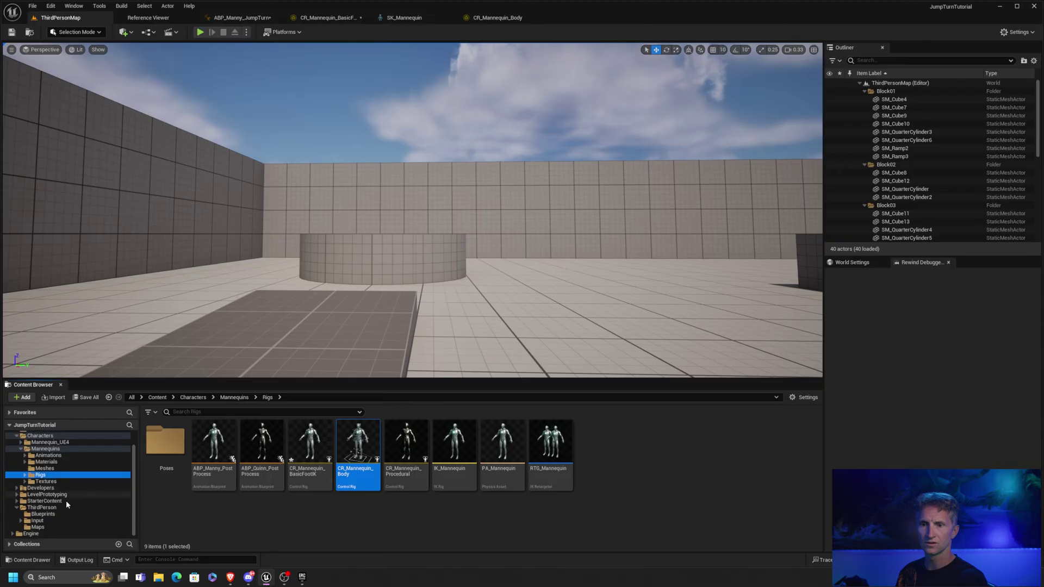
click(48, 528)
double_click(158, 468)
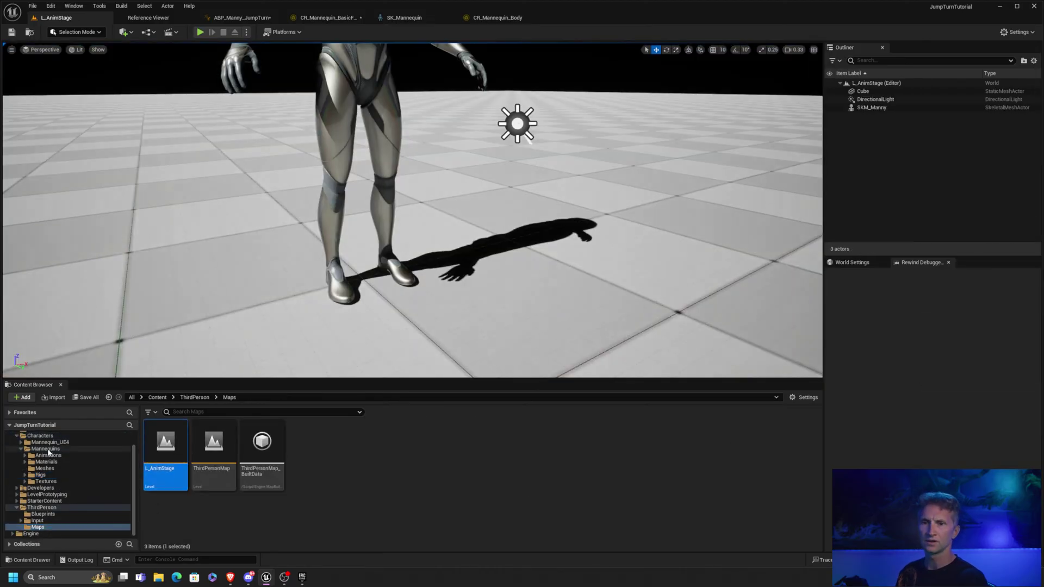
Open LS_JumpTurn from ArtSource, lower the camera to the feet, and select root_ctrl
scroll(29, 475, up, 1)
click(39, 447)
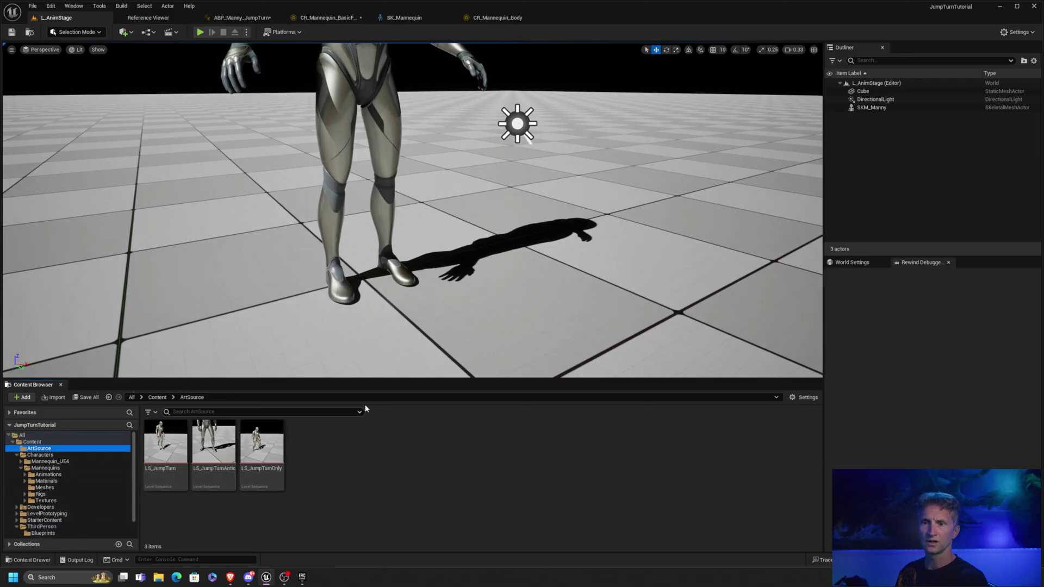
double_click(166, 451)
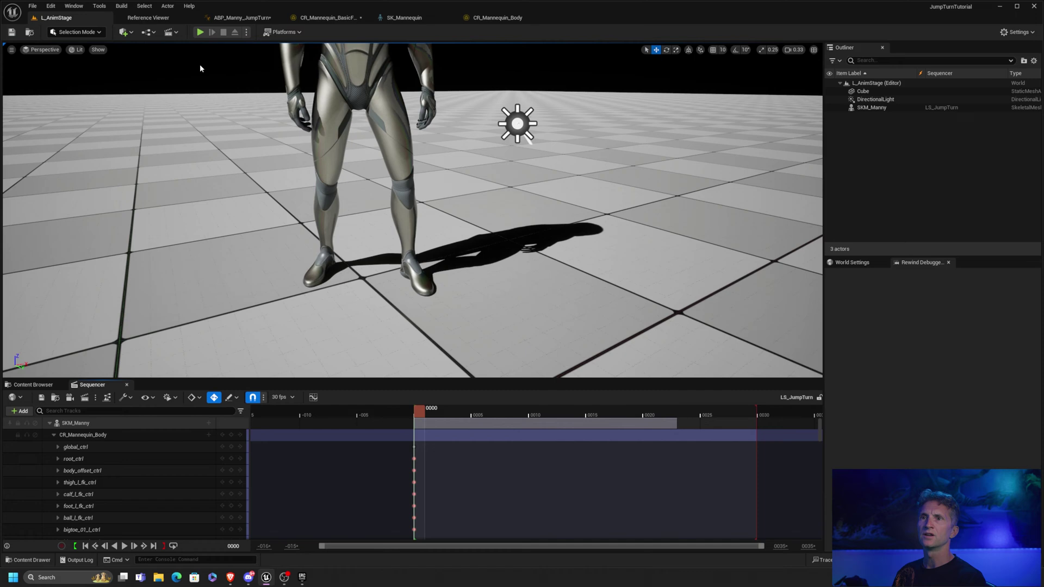
click(98, 49)
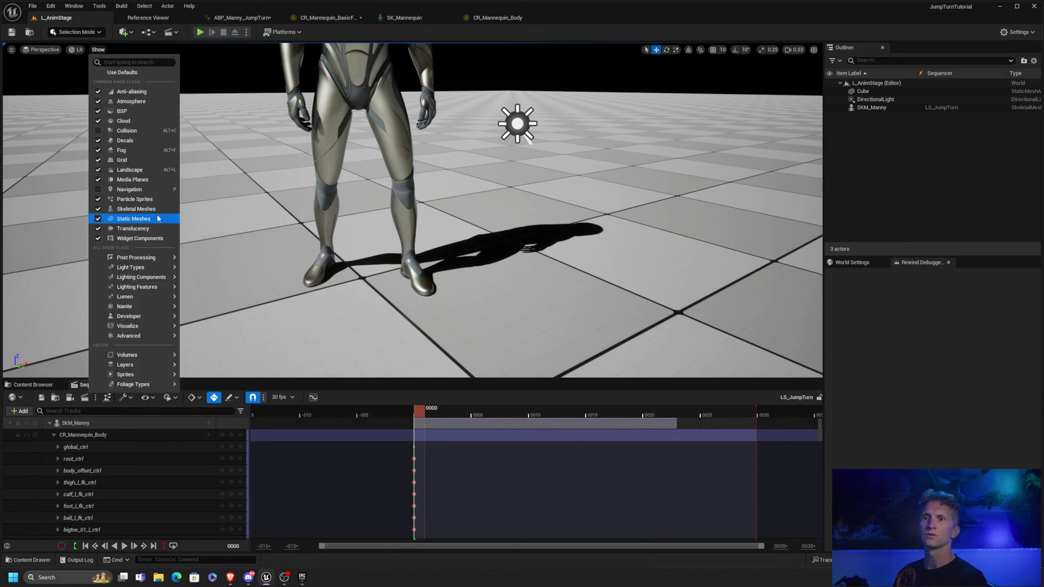
click(355, 216)
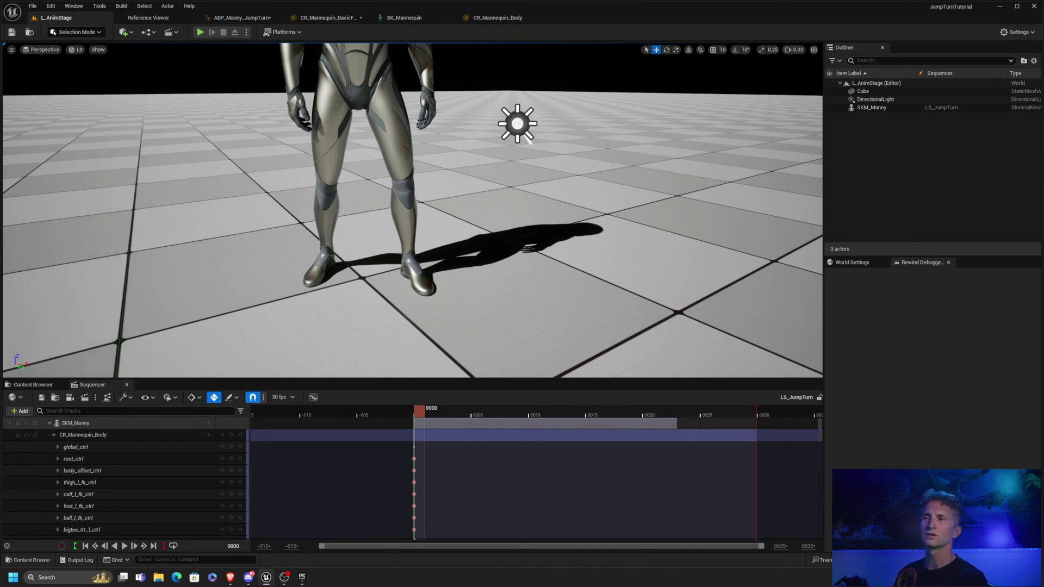
middle_drag(354, 216, 464, 221)
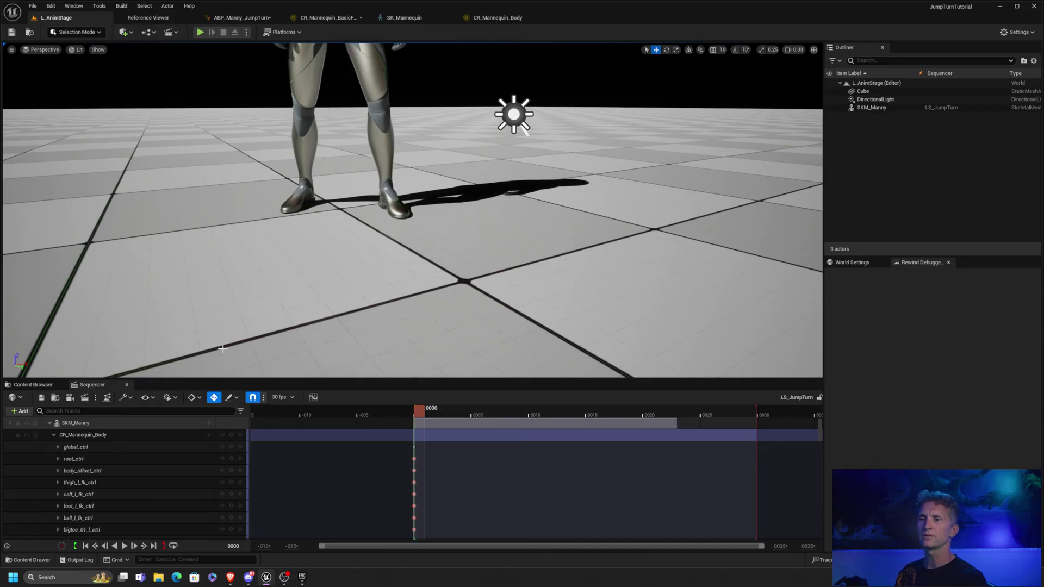
click(103, 459)
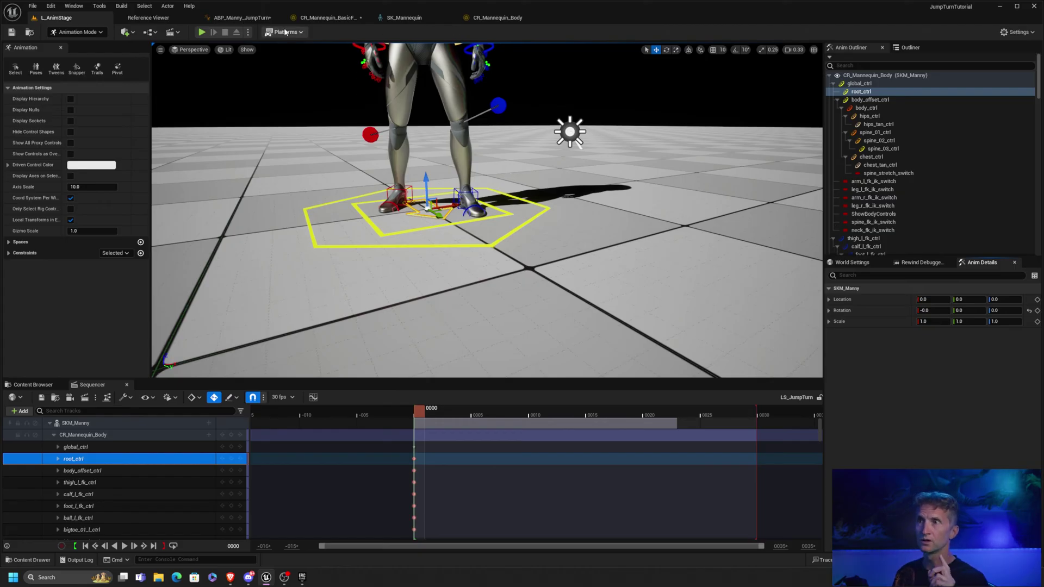
Line up the Control Rig node with ABP_Manny_JumpTurn's pose chain, then return to L_AnimStage
click(242, 17)
right_drag(628, 212, 665, 213)
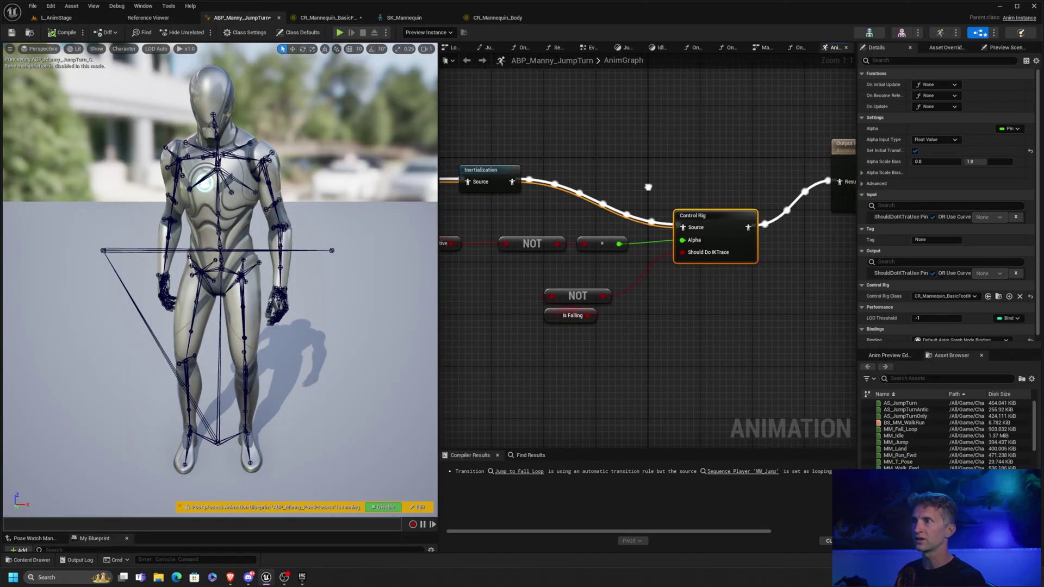
drag(717, 229, 711, 171)
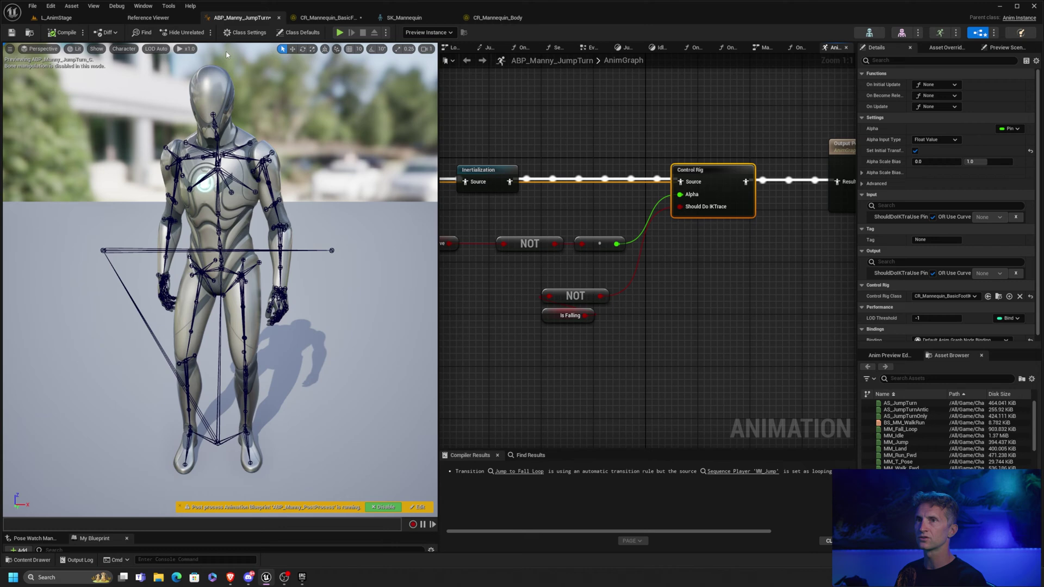
click(89, 16)
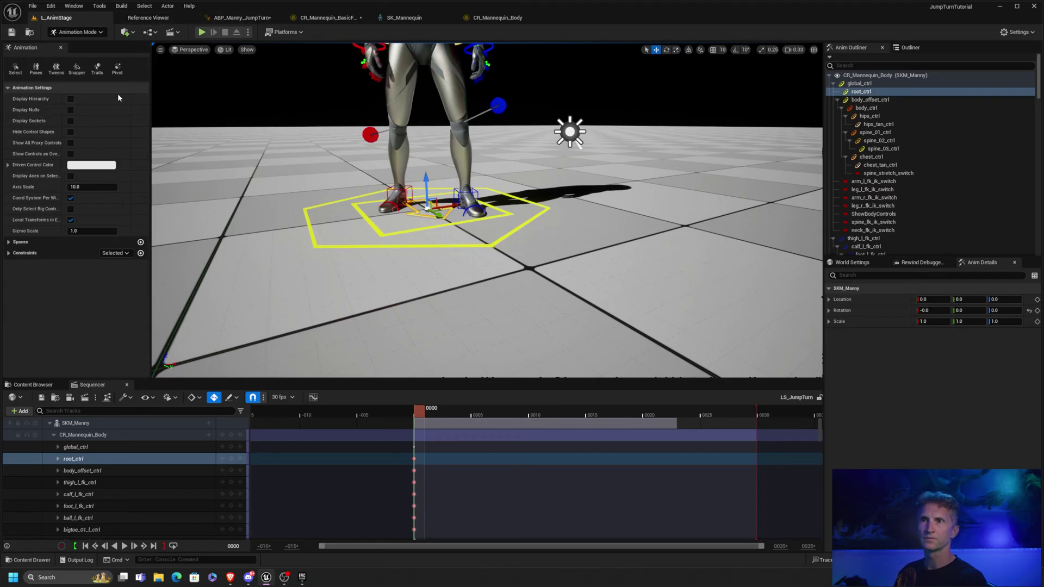
Open ThirdPersonMap from ThirdPerson > Maps and confirm the save prompt
click(33, 385)
scroll(50, 522, down, 2)
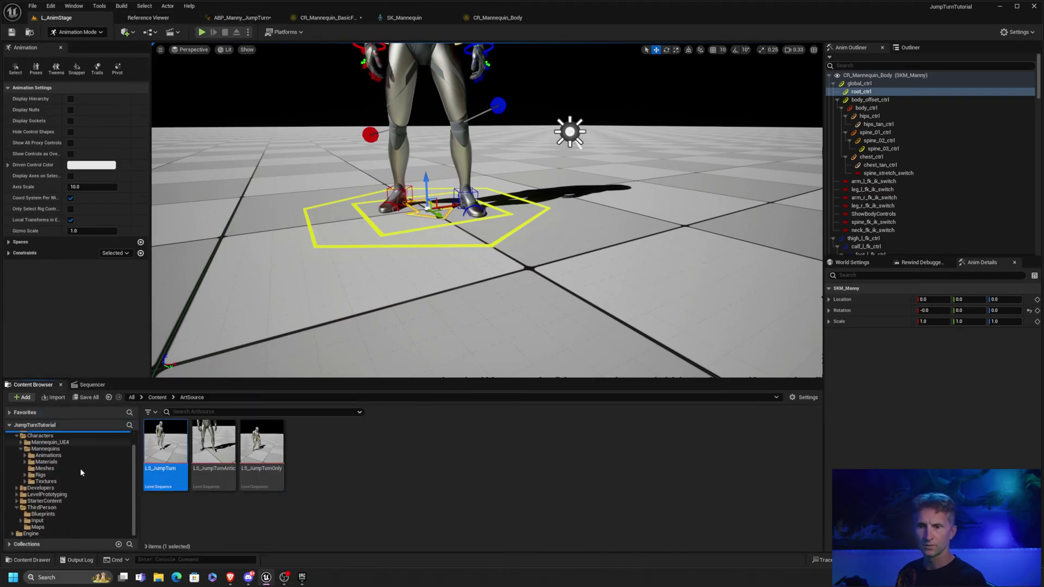
click(37, 527)
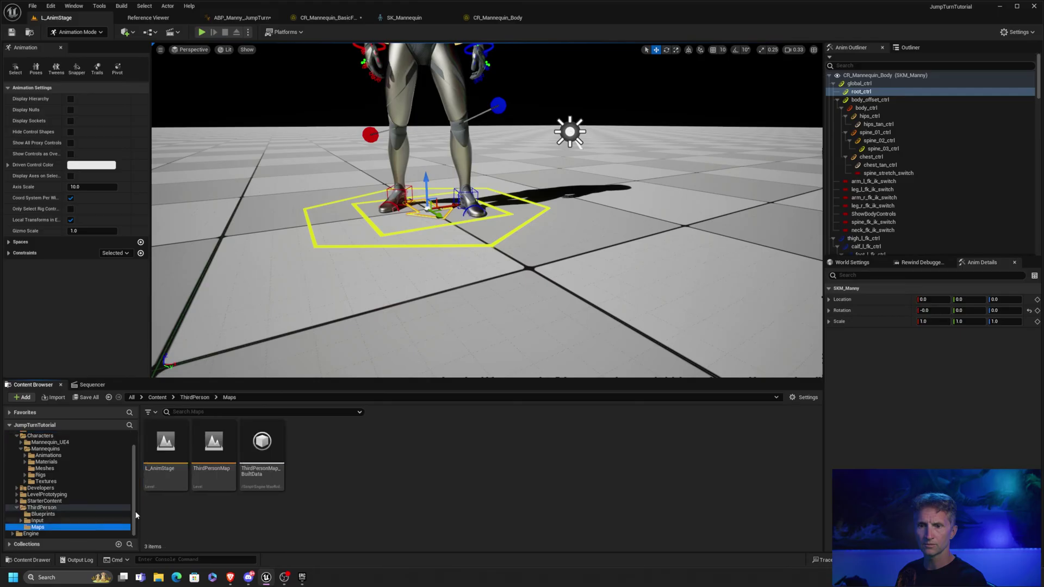
double_click(219, 444)
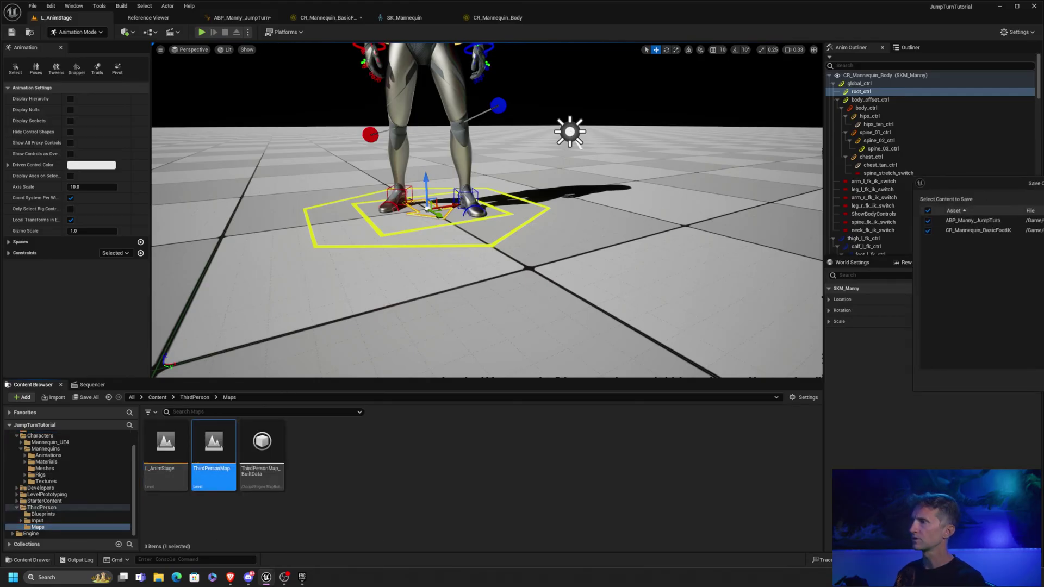
key(Return)
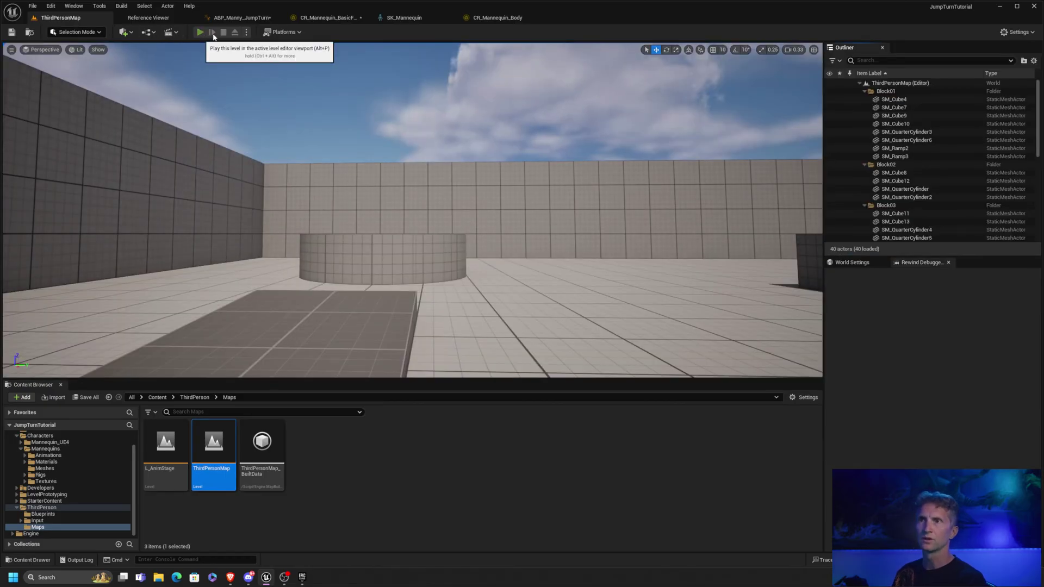
Run a play-in-editor test, then reroute ABP_Manny_JumpTurn's pose link straight into Output Pose
key(alt+p)
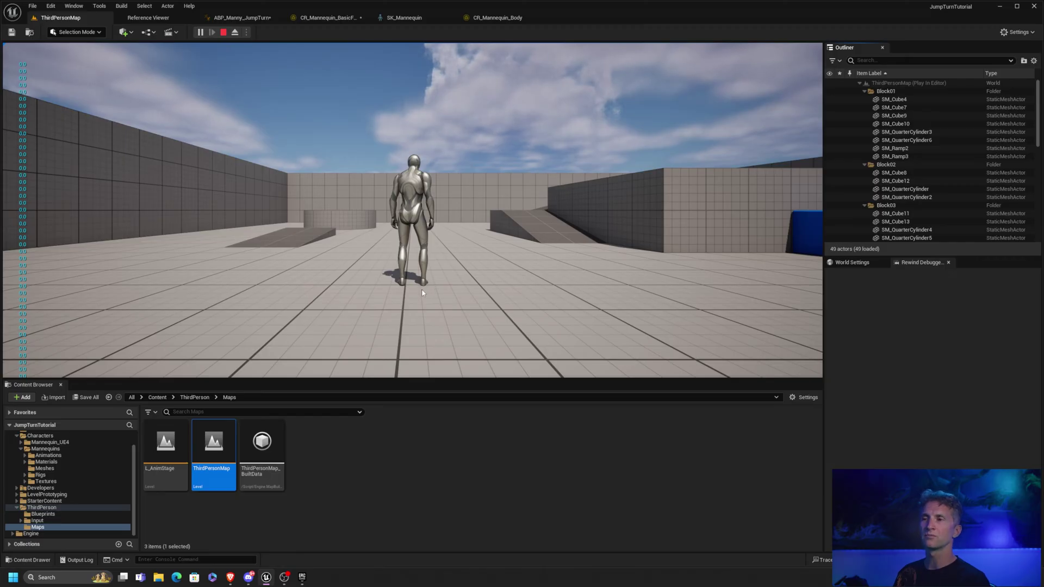
key(Escape)
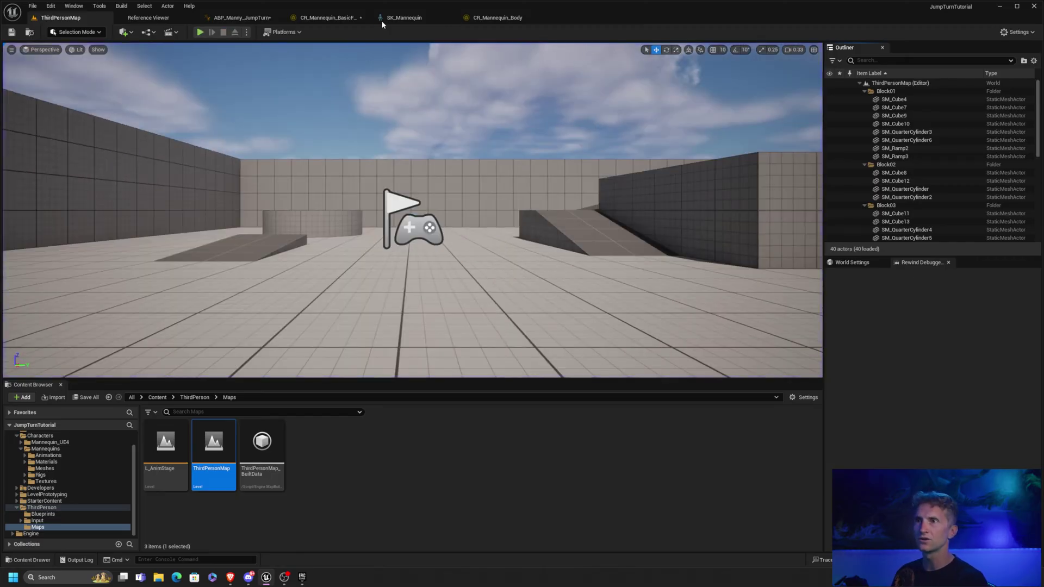
click(242, 17)
drag(703, 188, 835, 182)
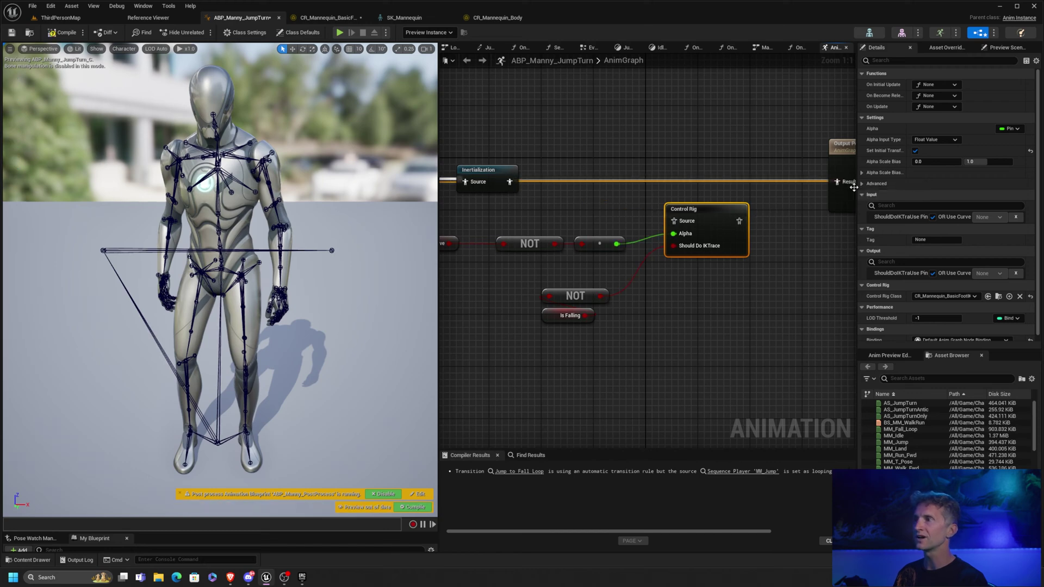
click(60, 17)
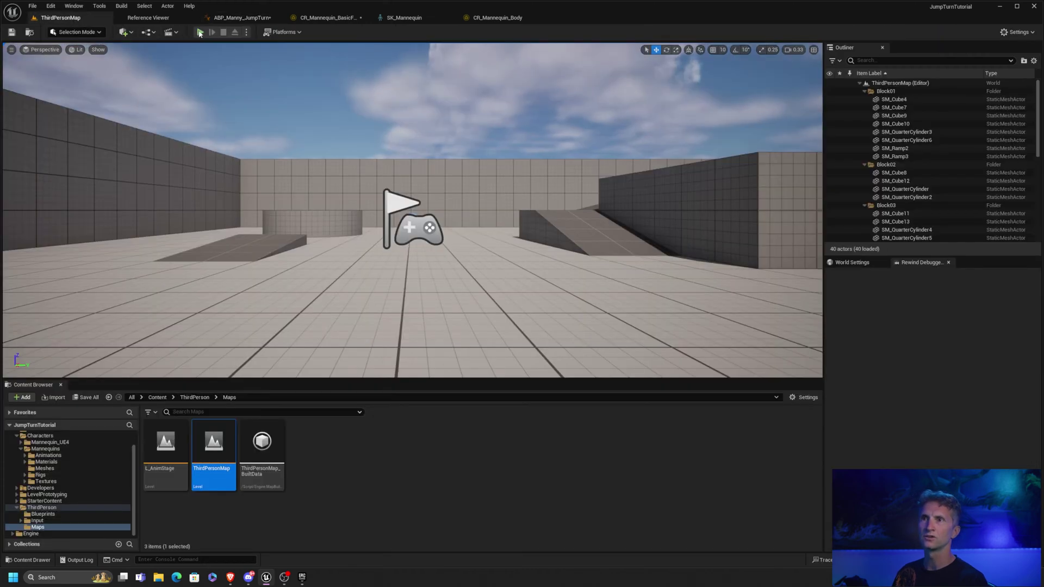
Play-test the level again and return to the ABP_Manny_JumpTurn animation graph
click(199, 33)
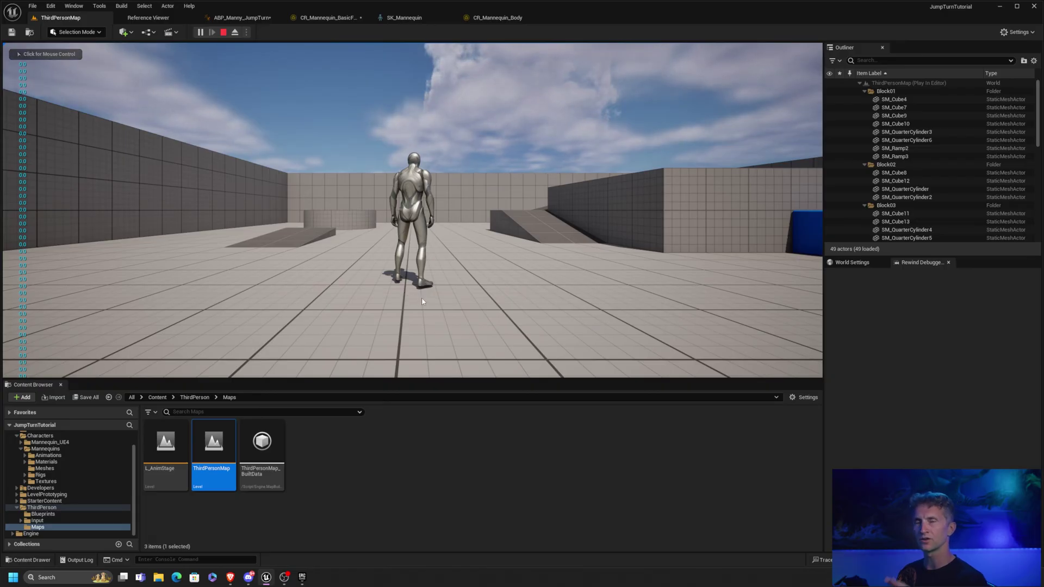
key(Escape)
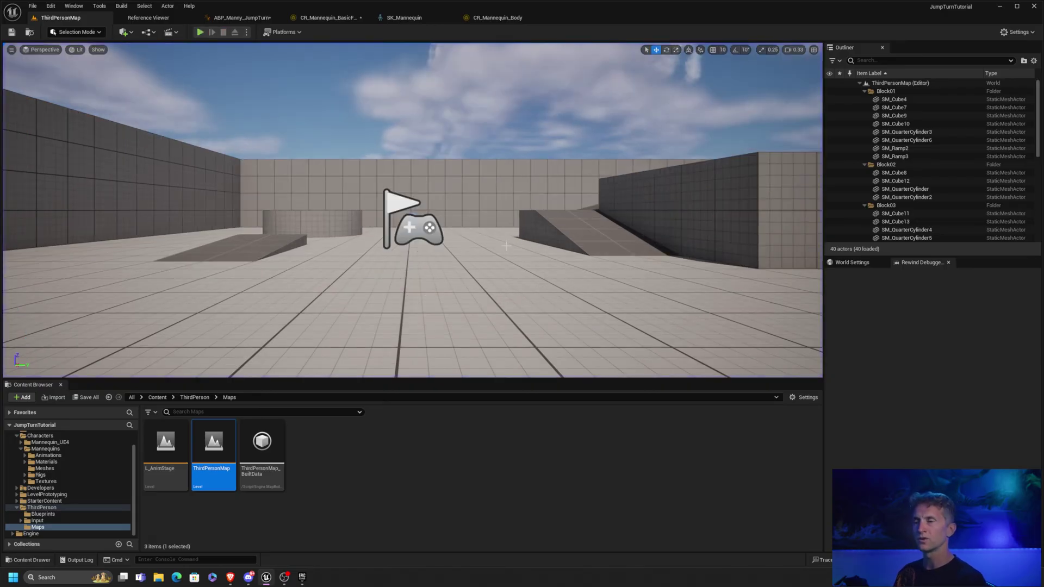
click(242, 17)
Wire Inertialization into the Control Rig node and Control Rig into Output Pose, aligning the nodes
drag(508, 182, 674, 220)
drag(738, 221, 836, 182)
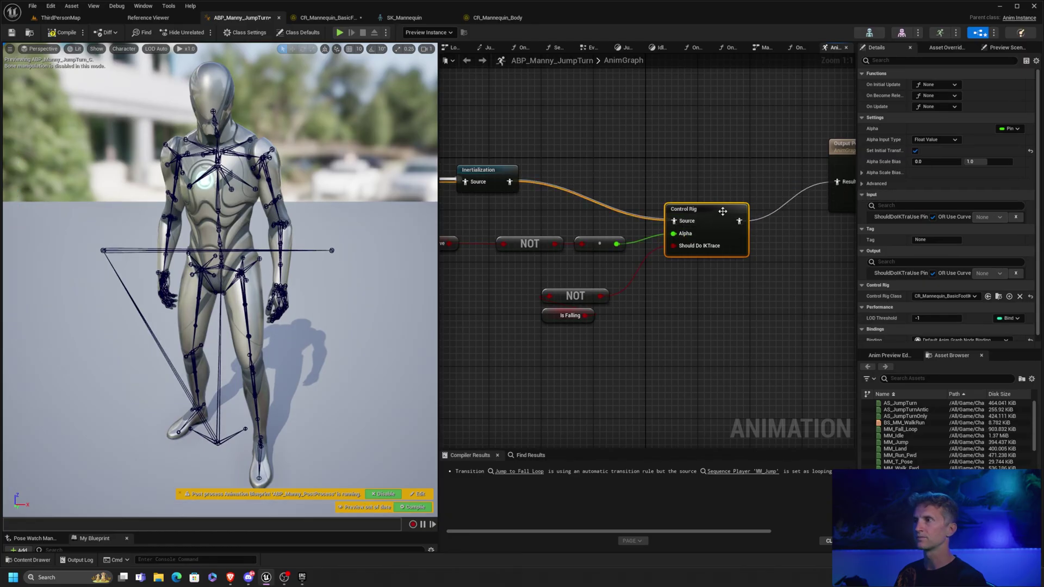
drag(723, 212, 722, 173)
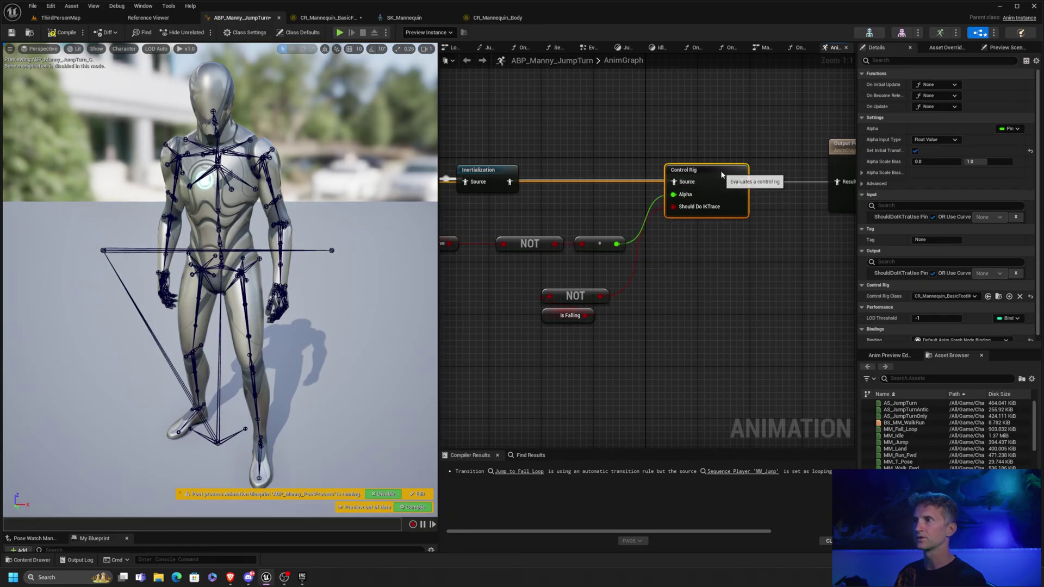
Play-test in ThirdPersonMap, then bring up the CR_Mannequin_Body Control Rig
click(71, 20)
click(202, 32)
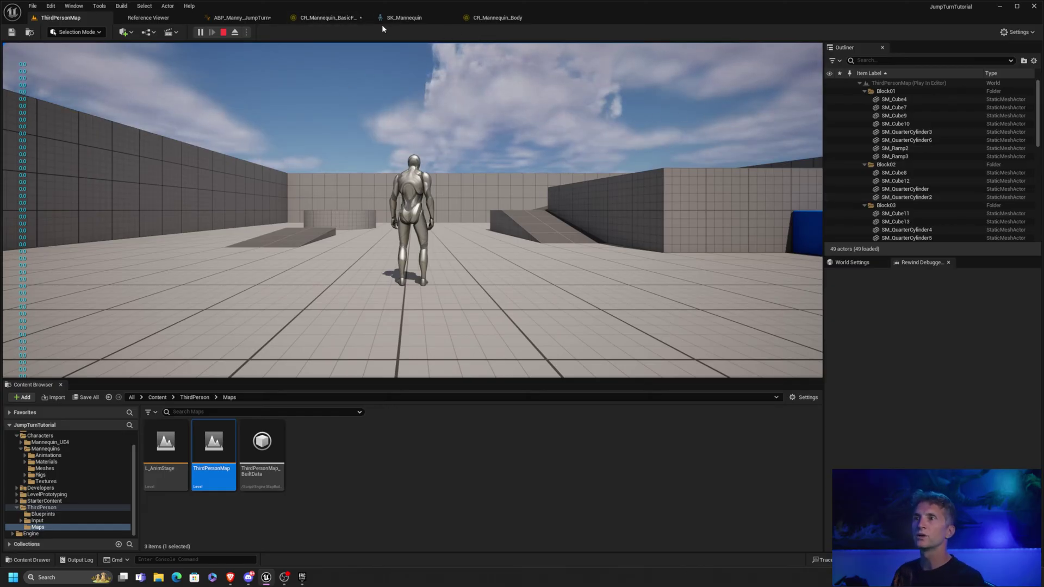
click(498, 18)
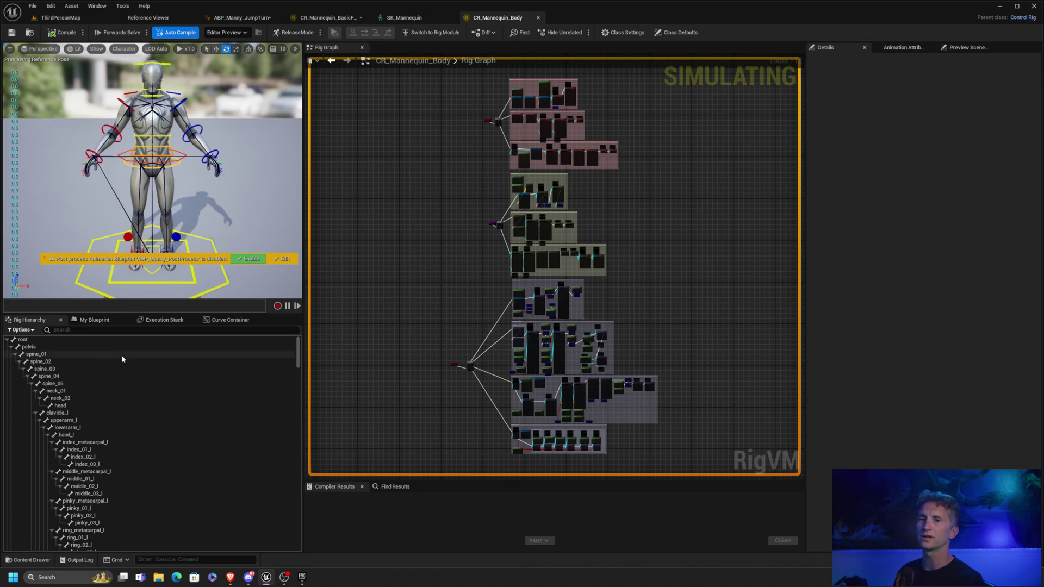
Try refreshing the root bone from a skeletal mesh, cancelling the mesh picker without choosing one
click(39, 341)
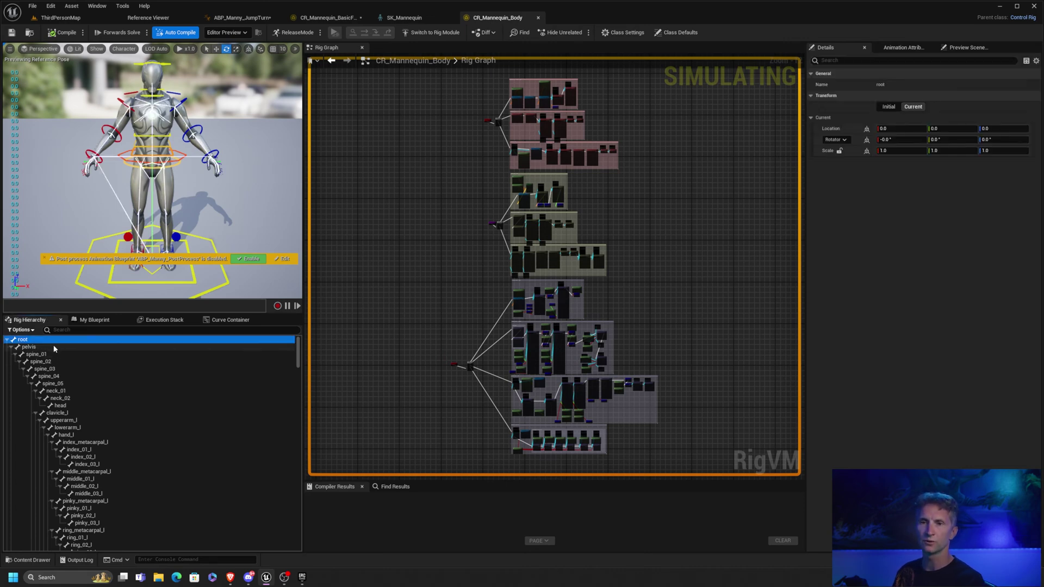
right_click(51, 340)
mouse_move(112, 323)
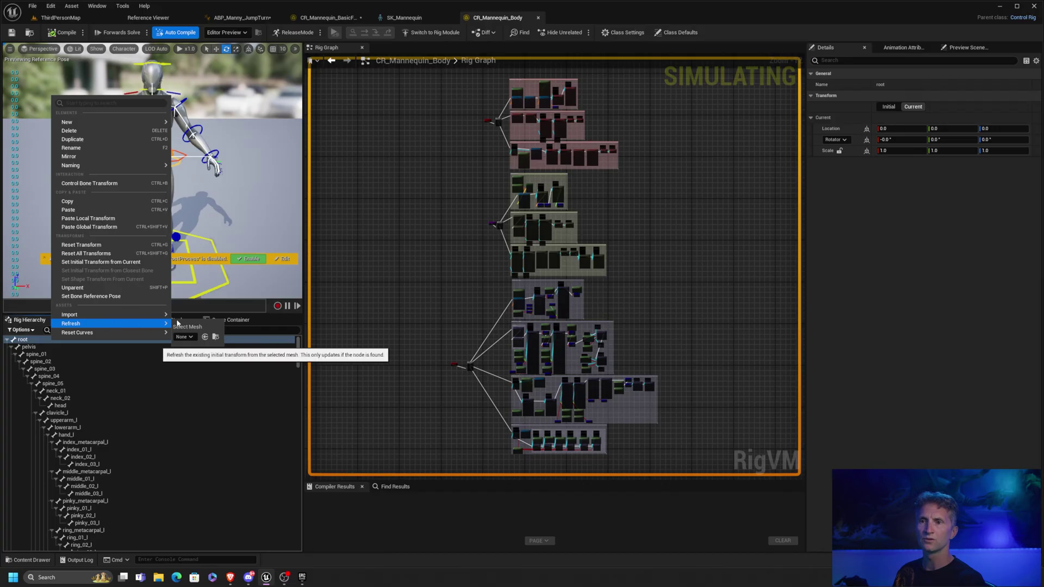
click(183, 336)
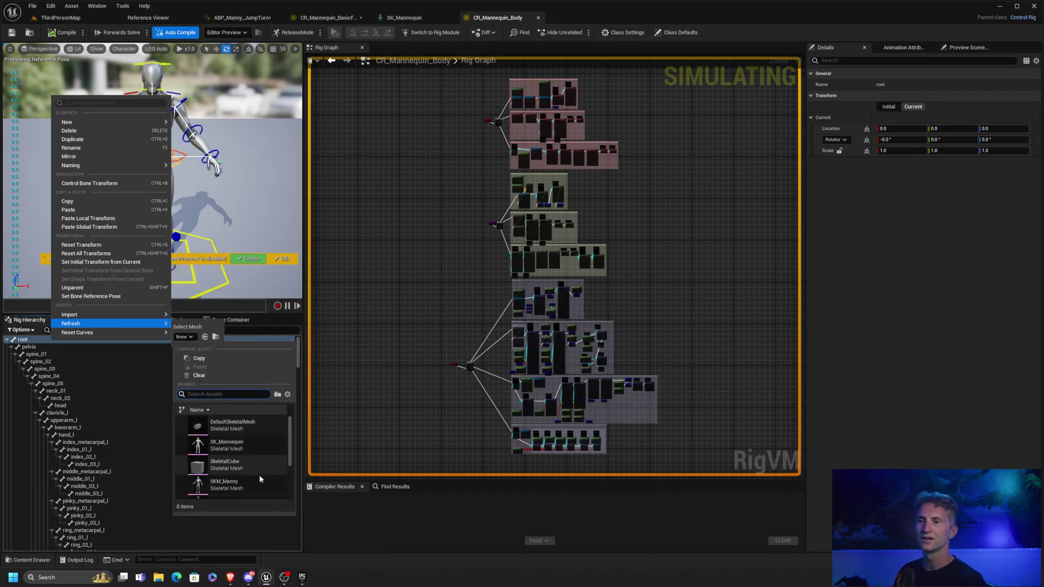
drag(289, 456, 289, 470)
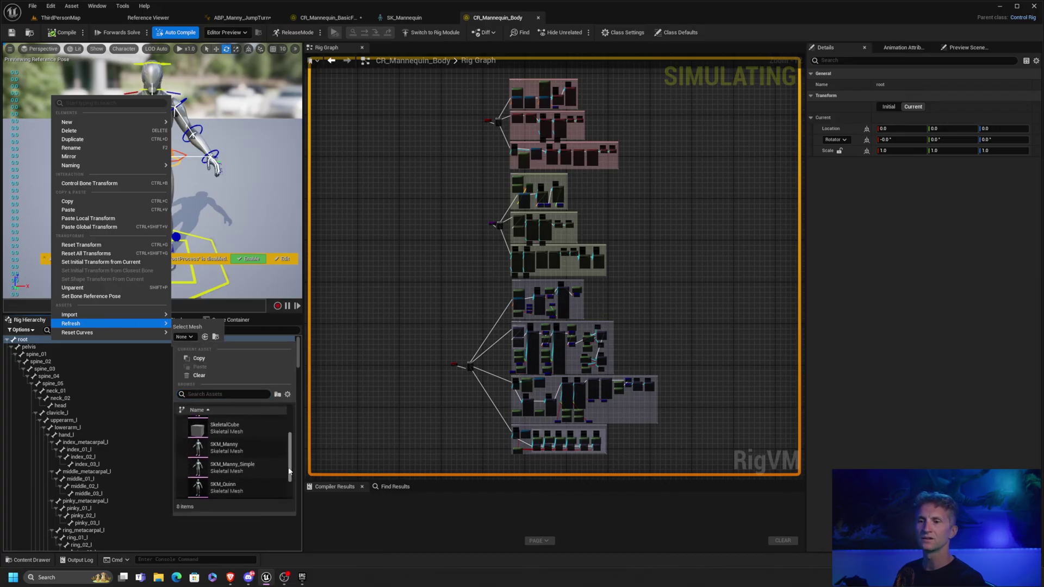
click(250, 450)
click(289, 362)
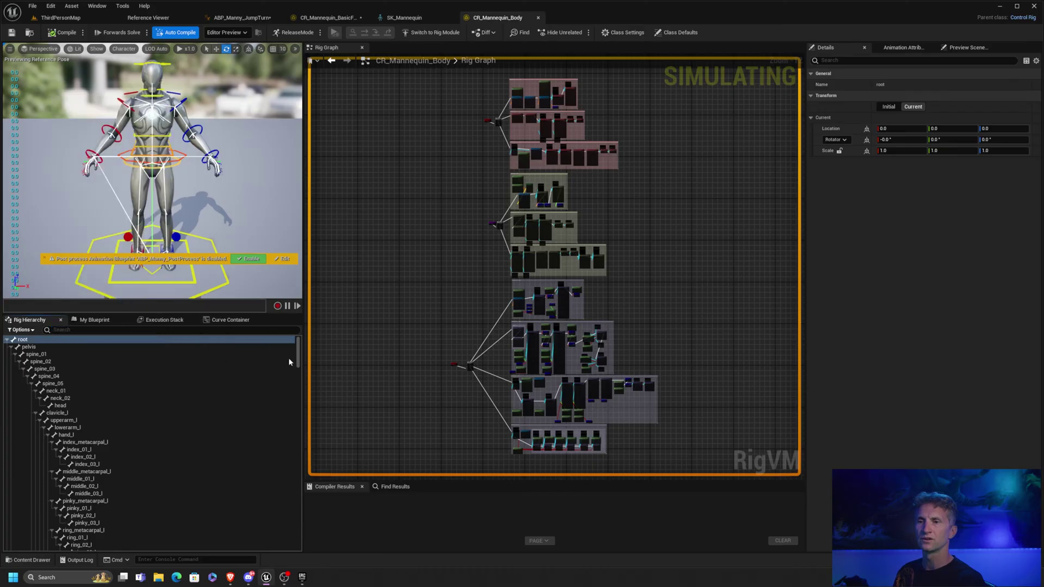
Compile the Control Rig and inspect the ik_foot_l and ik_foot_r bone transforms
click(18, 355)
scroll(78, 388, down, 3)
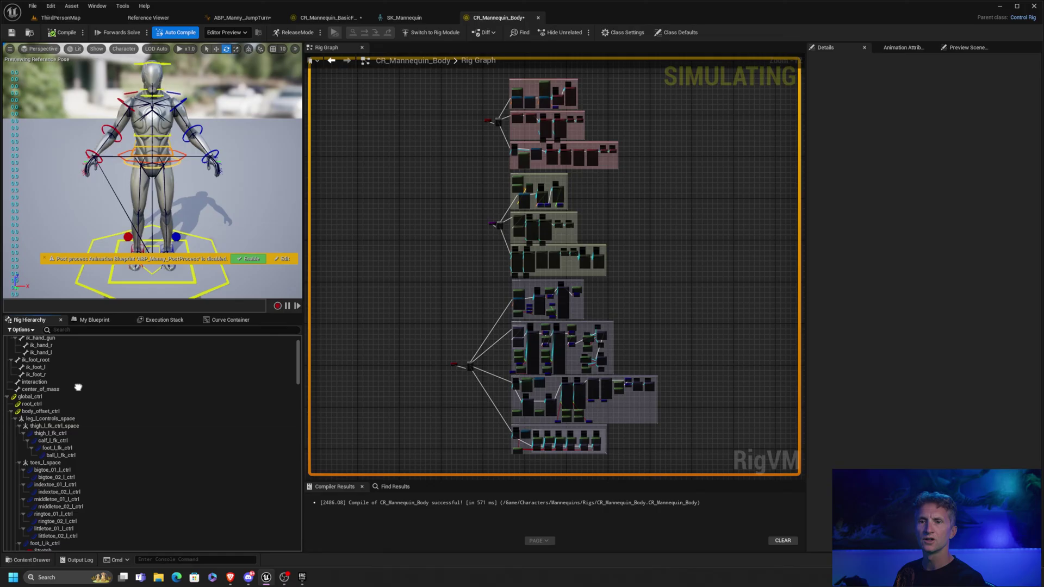
scroll(78, 388, up, 1)
click(57, 385)
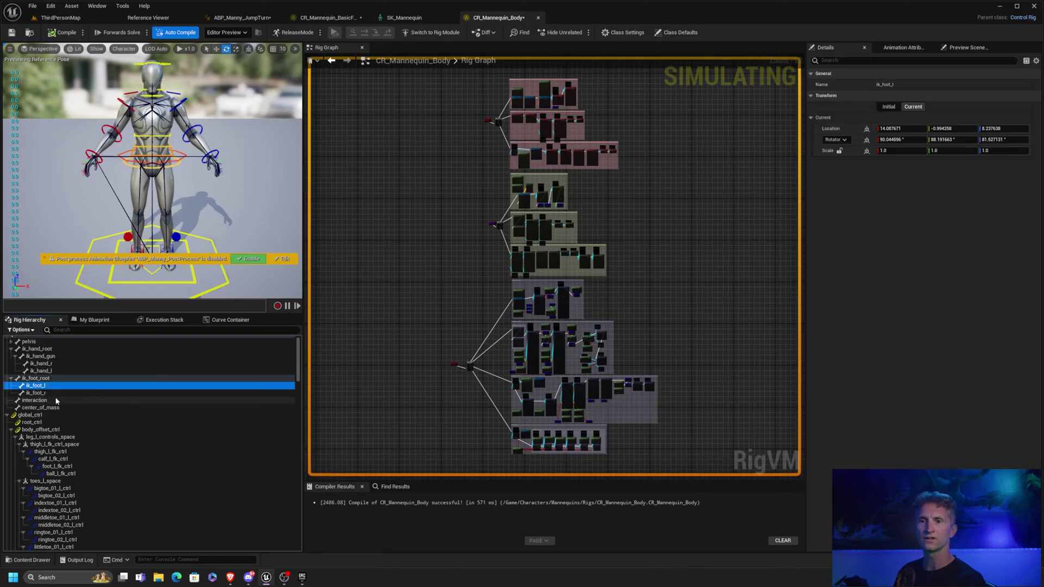
click(50, 393)
click(47, 386)
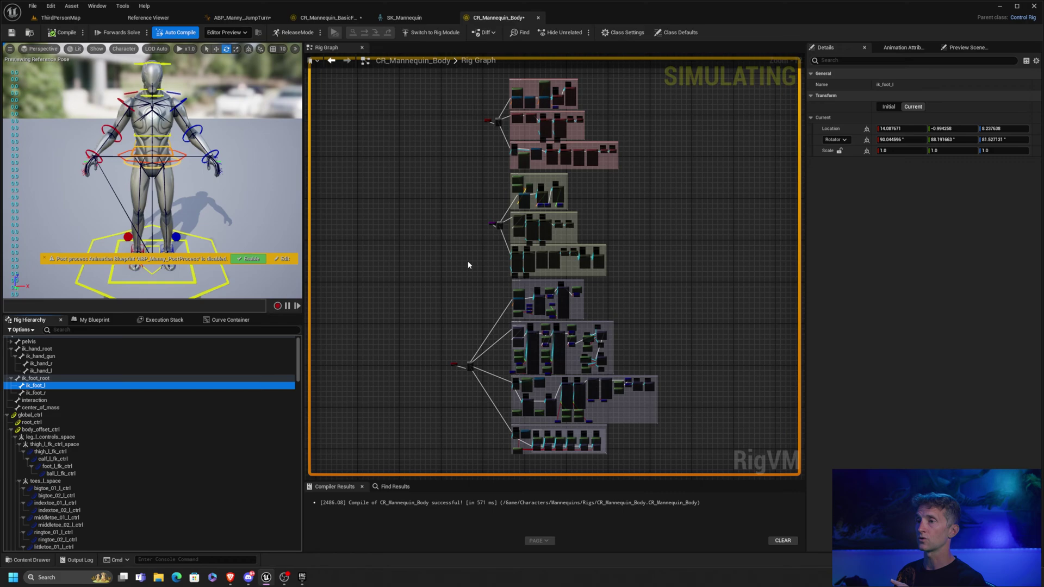
Move the Setup Leg wire from the Construction Event Sequence's output D to output C
scroll(478, 215, up, 8)
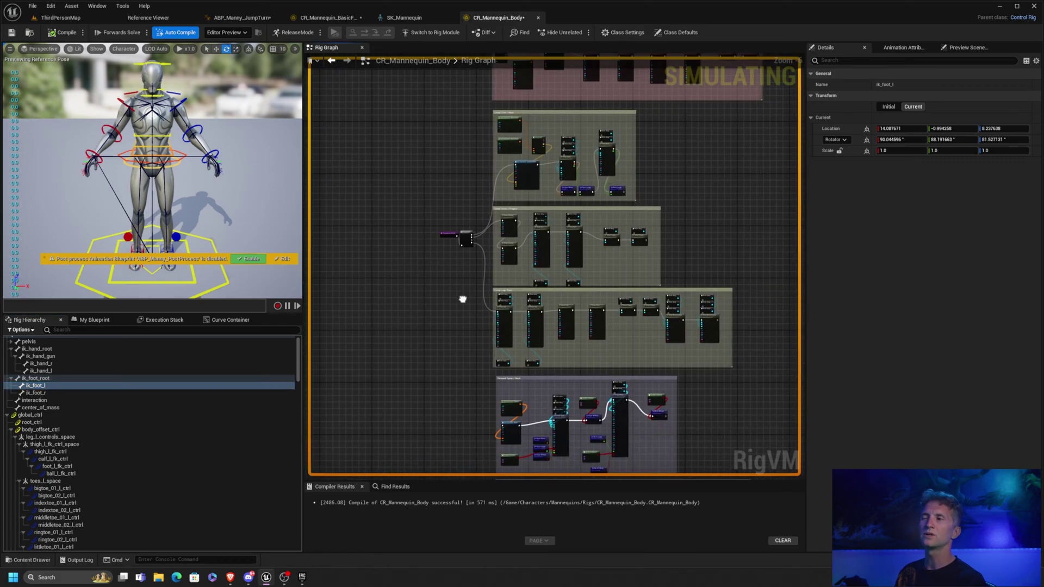
right_drag(467, 207, 443, 328)
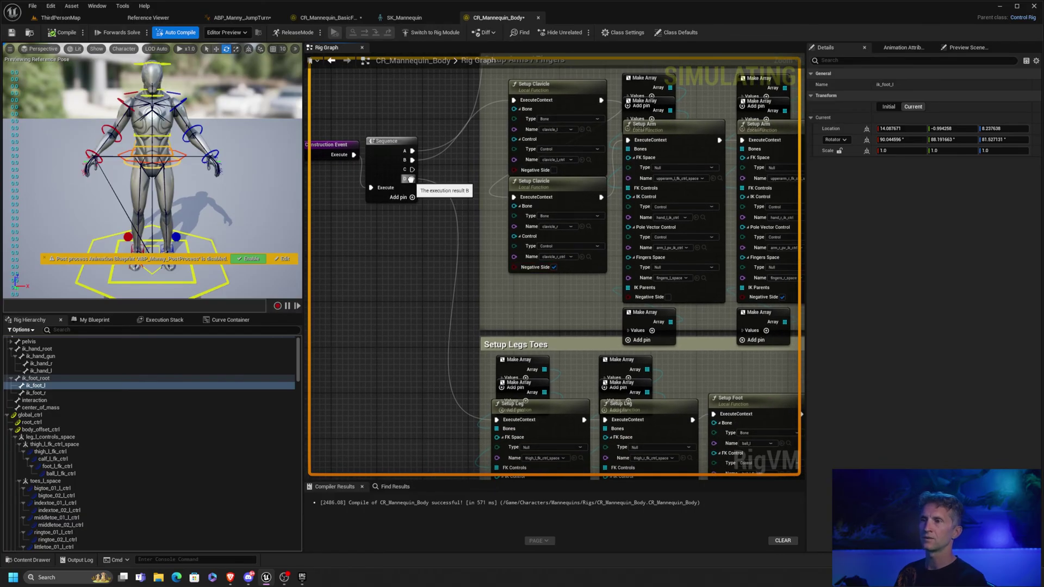
ctrl+drag(412, 178, 411, 171)
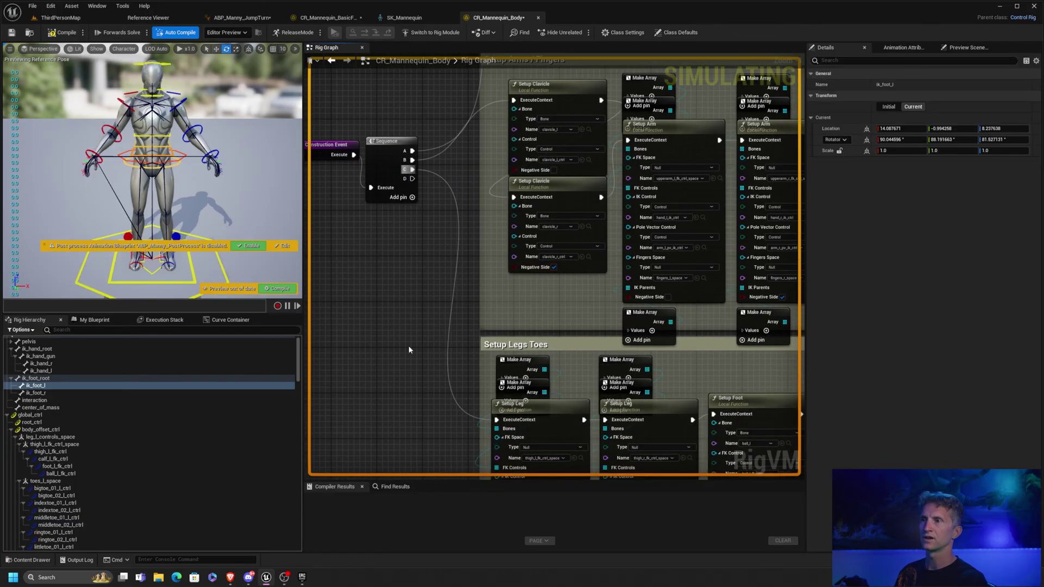
right_drag(408, 344, 674, 247)
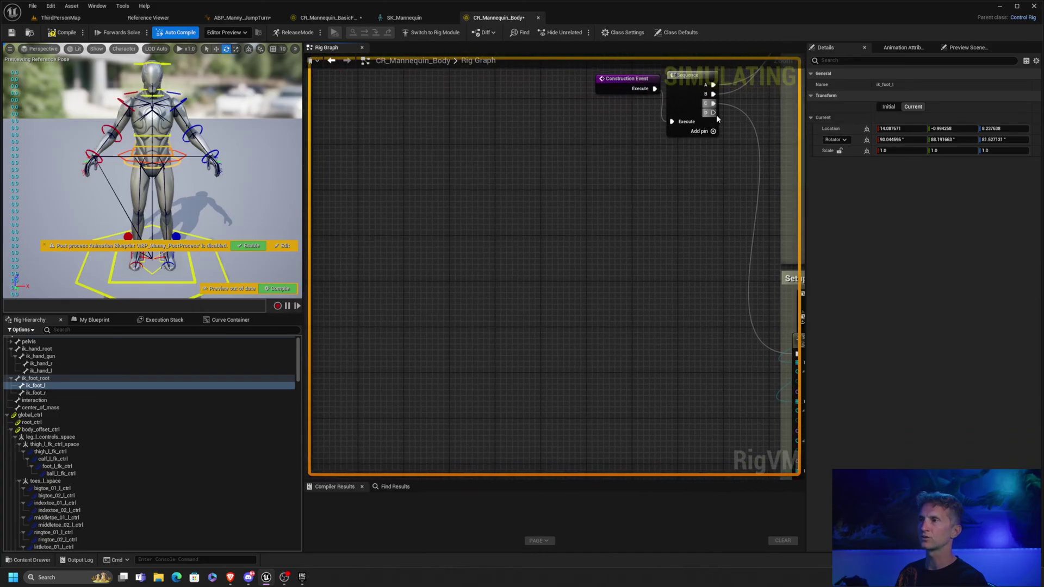
Add a Set Transform - Bone node targeting ik_foot_l, driven from Sequence output D
drag(713, 112, 472, 241)
text(set t)
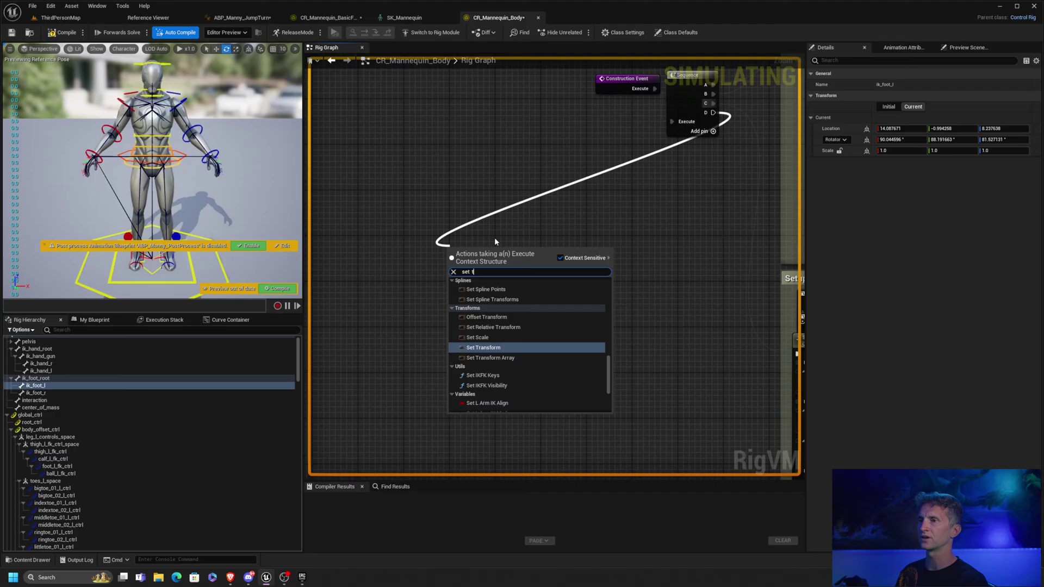
text(ransf)
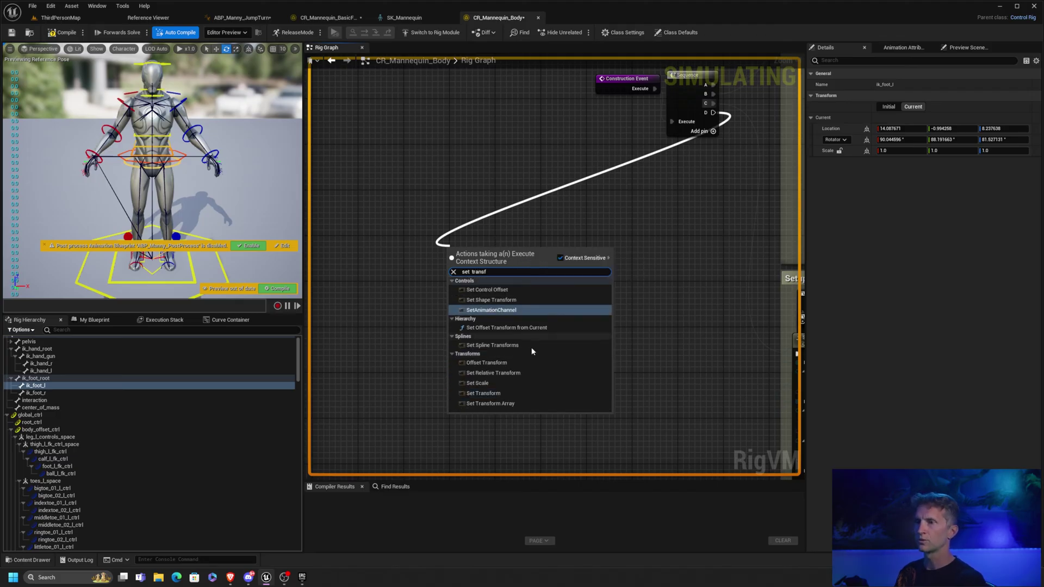
click(504, 393)
drag(499, 259, 544, 242)
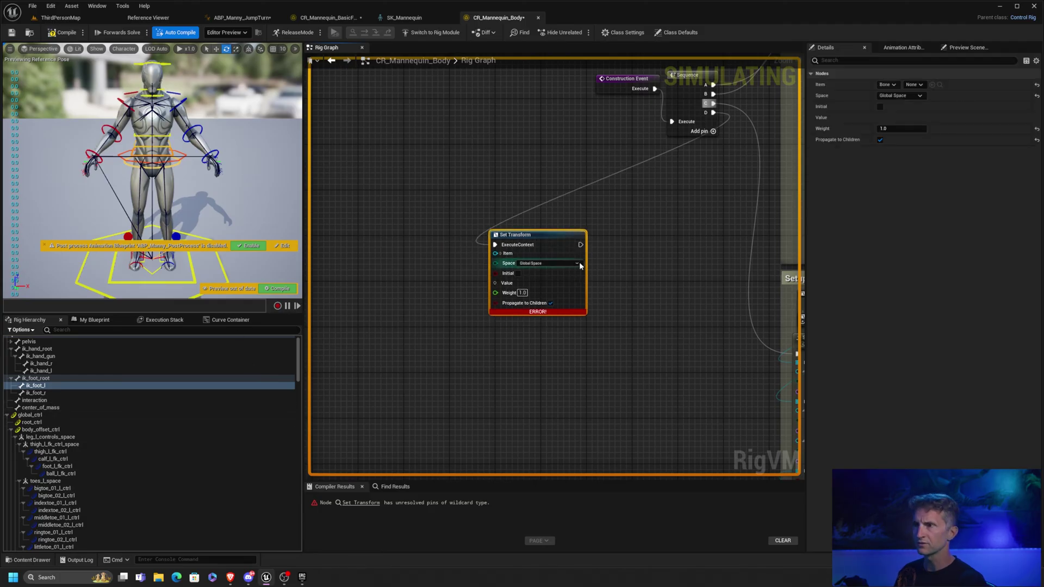
click(500, 253)
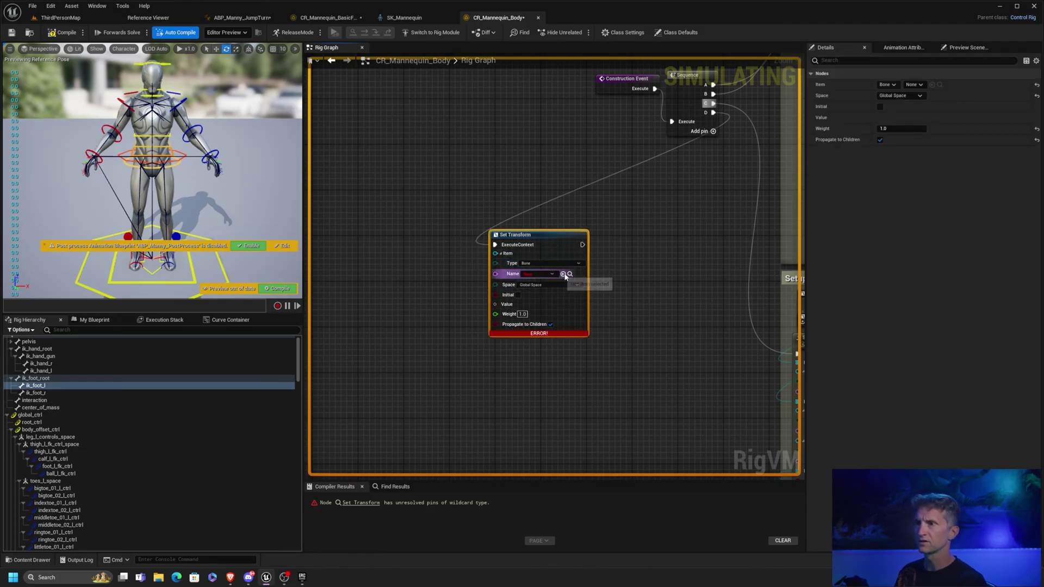
click(569, 273)
drag(530, 255, 564, 238)
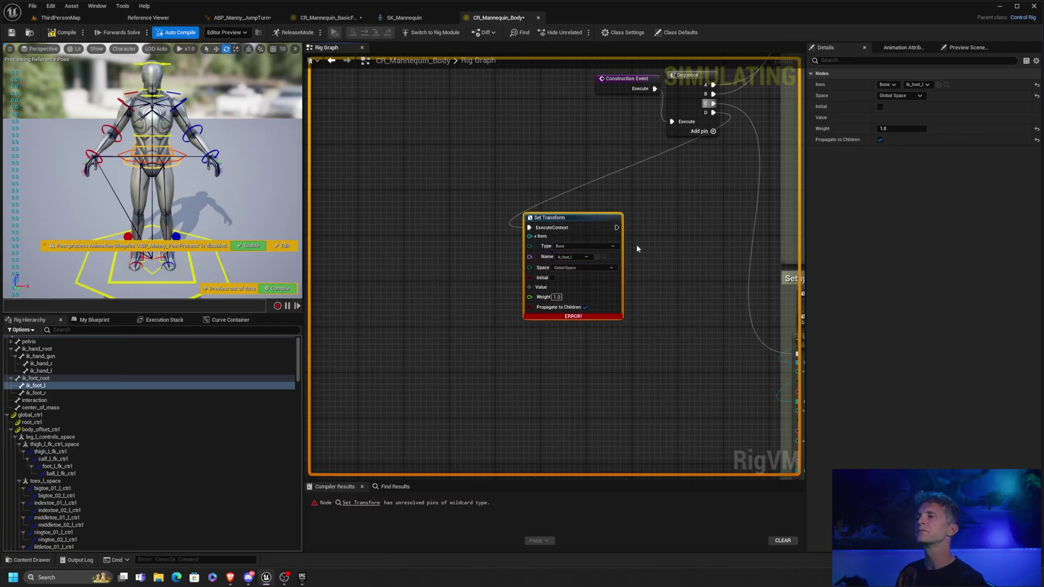
Add a Get Transform node reading foot_l's current transform and wire it into the ik_foot_l setter
right_click(380, 286)
text(get transf)
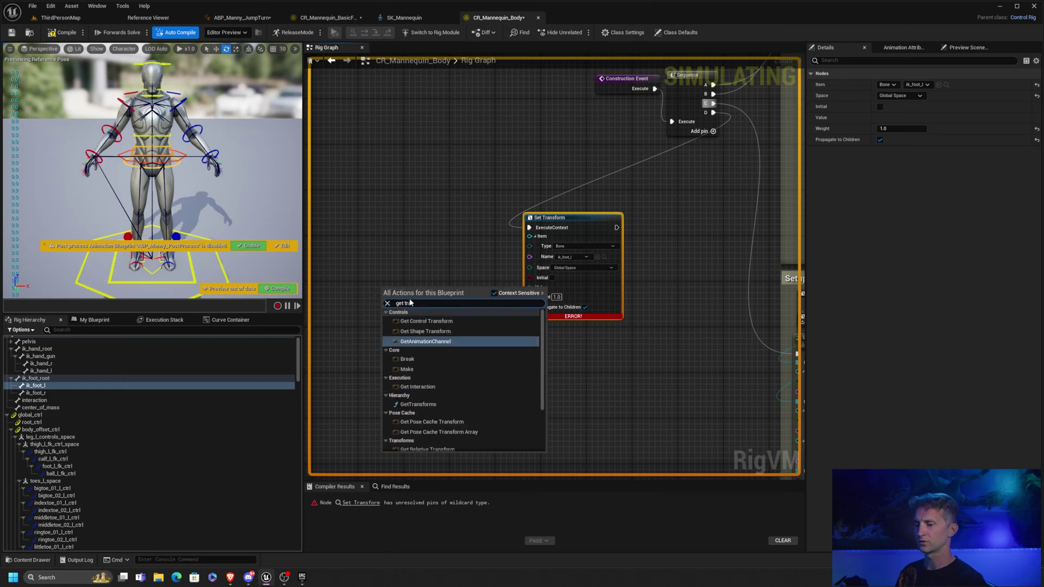
click(414, 443)
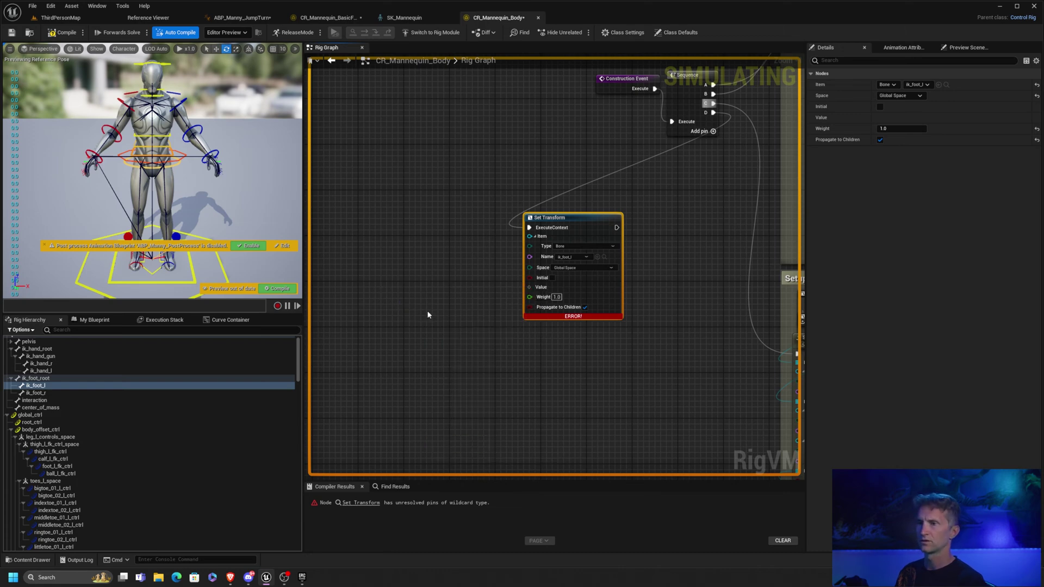
drag(438, 296, 420, 266)
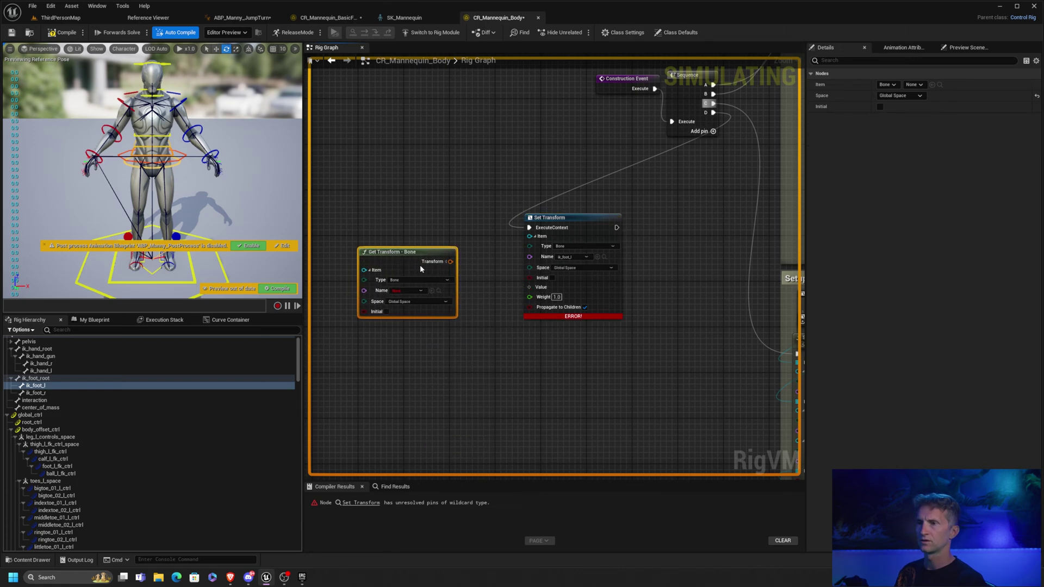
click(413, 294)
text(foot)
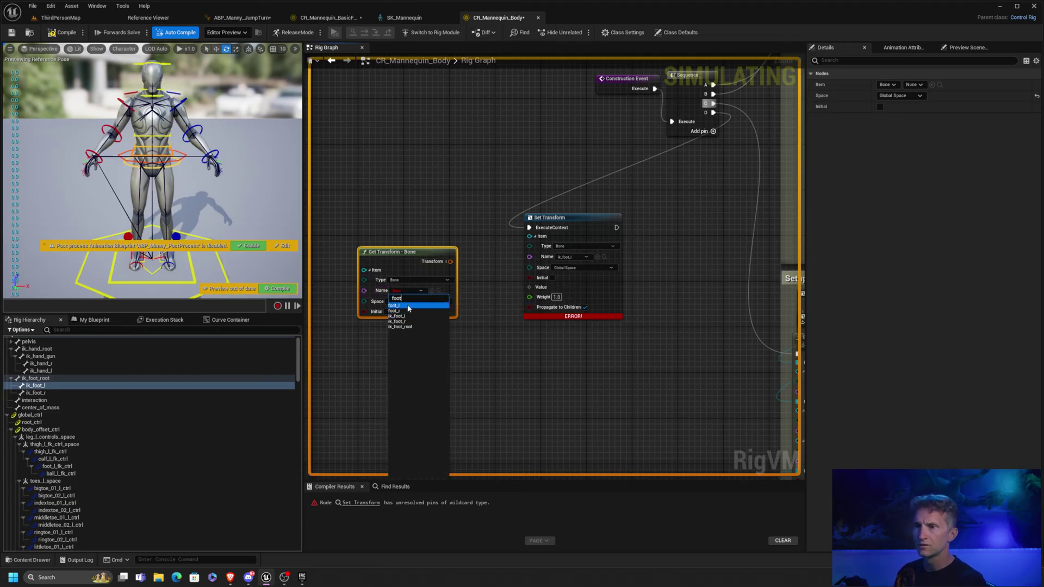
click(393, 305)
mouse_move(450, 261)
mouse_down()
mouse_move(526, 286)
mouse_move(452, 270)
mouse_up()
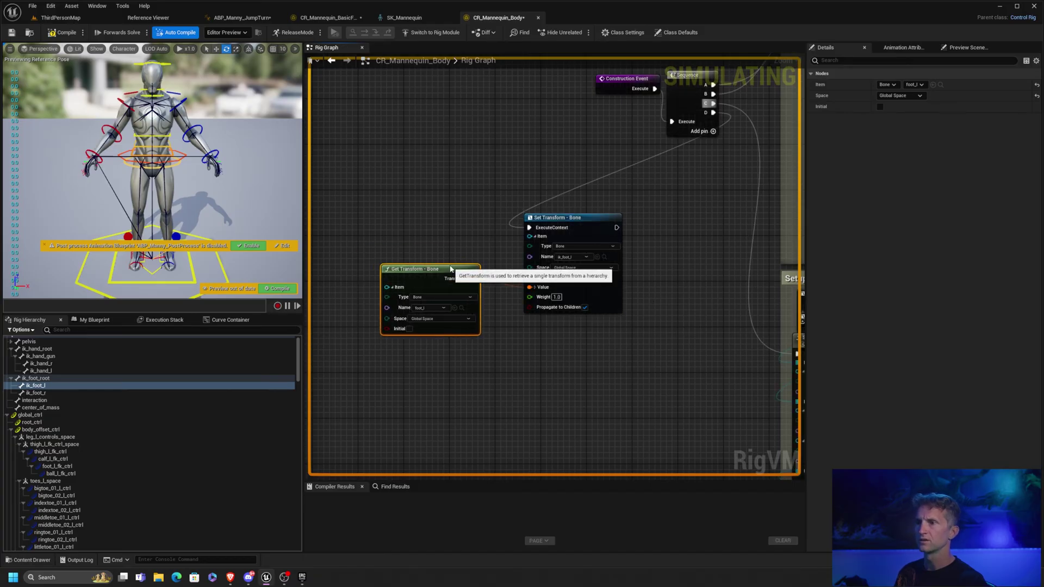
click(410, 329)
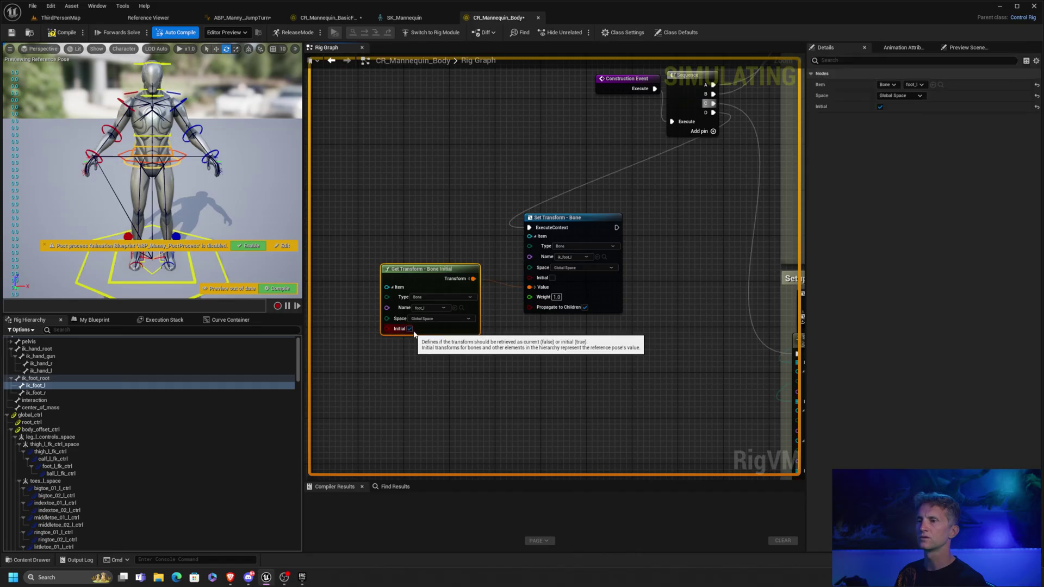
click(410, 329)
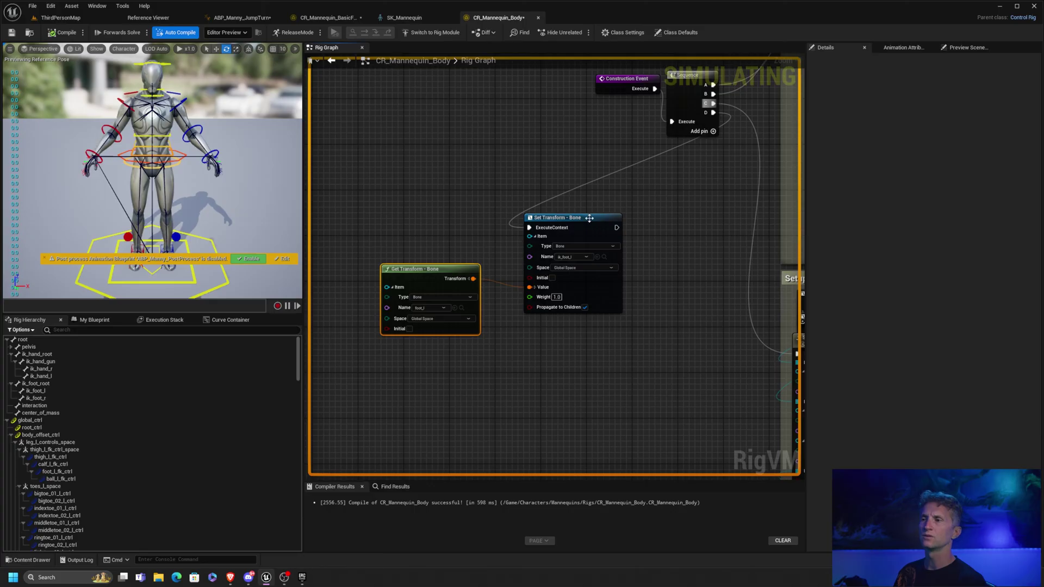
Duplicate the foot_l getter/setter pair and chain the copy after the ik_foot_l setter
drag(594, 225, 582, 213)
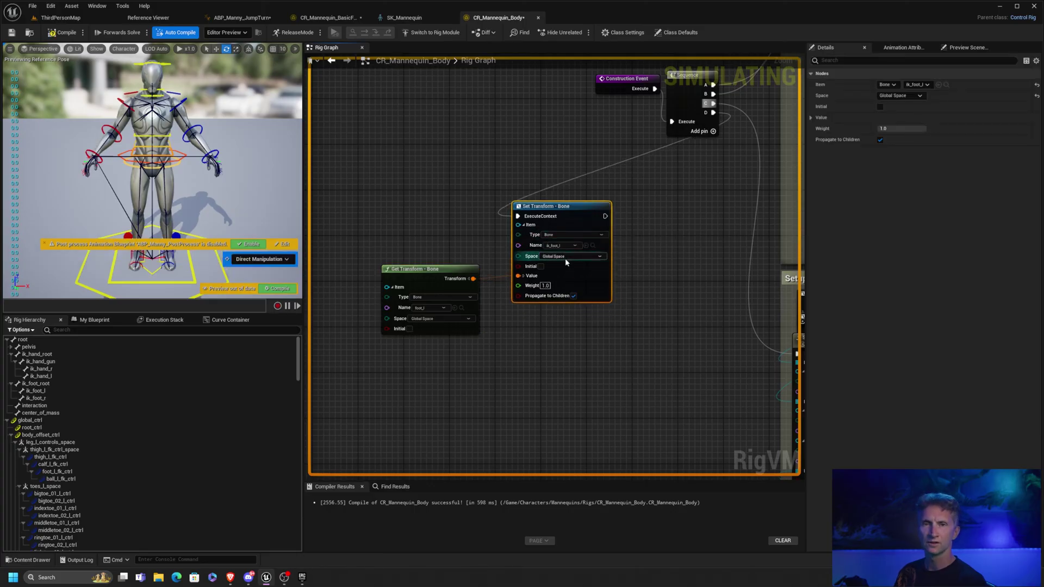
shift+drag(479, 360, 432, 304)
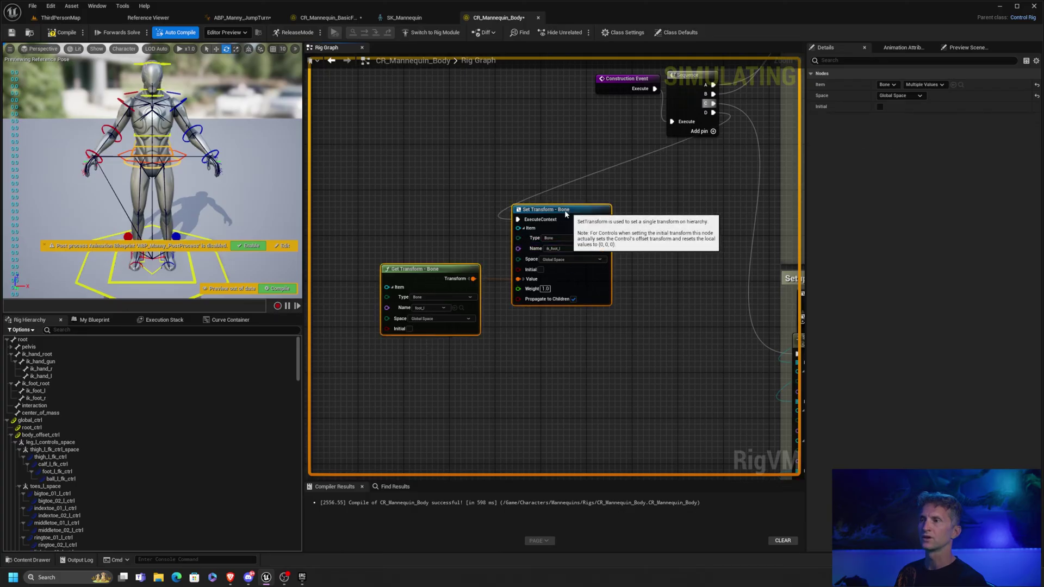
drag(606, 244, 560, 250)
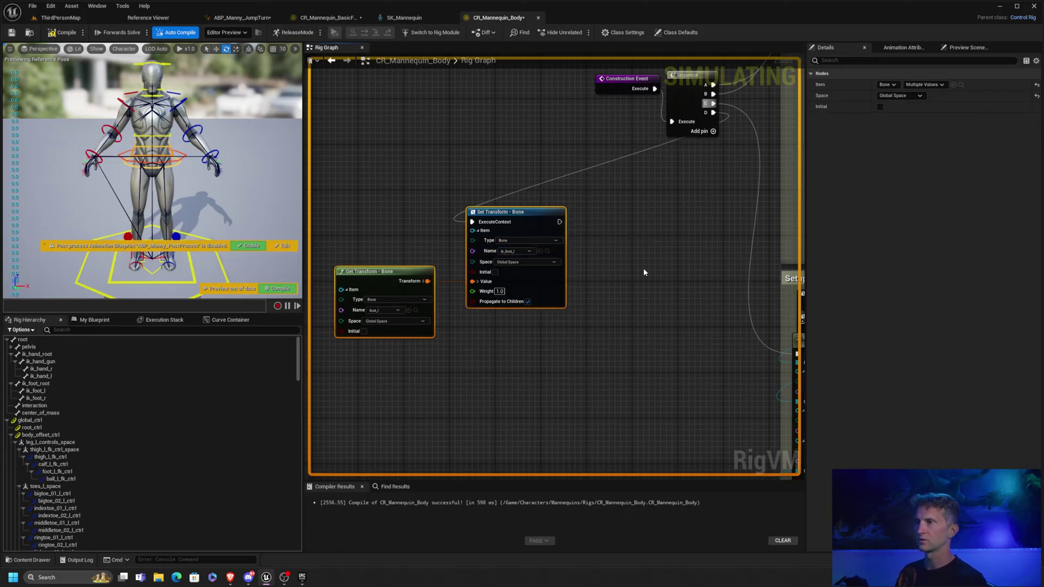
key(ctrl+c)
key(ctrl+v)
drag(706, 257, 656, 205)
click(603, 287)
drag(561, 221, 614, 215)
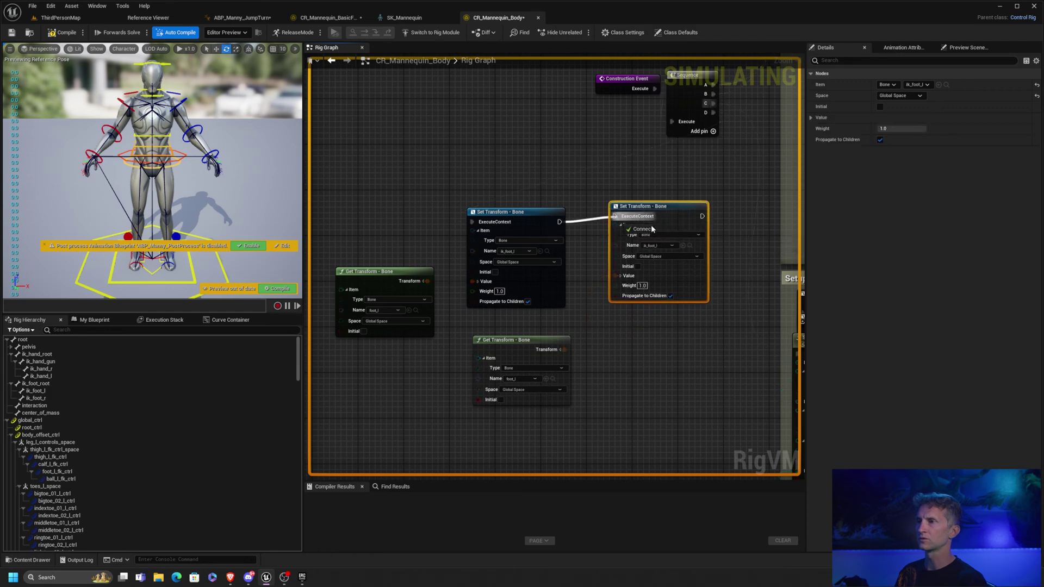
Set the copied setter's bone to ik_foot_r and the copied getter's bone to foot_r
click(672, 246)
text(foot)
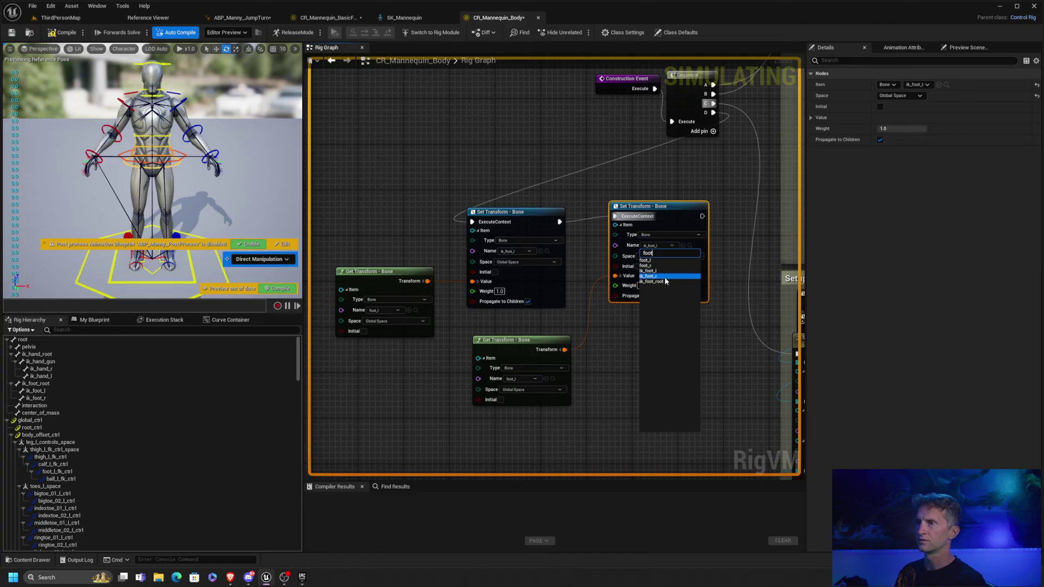
key(Return)
click(532, 379)
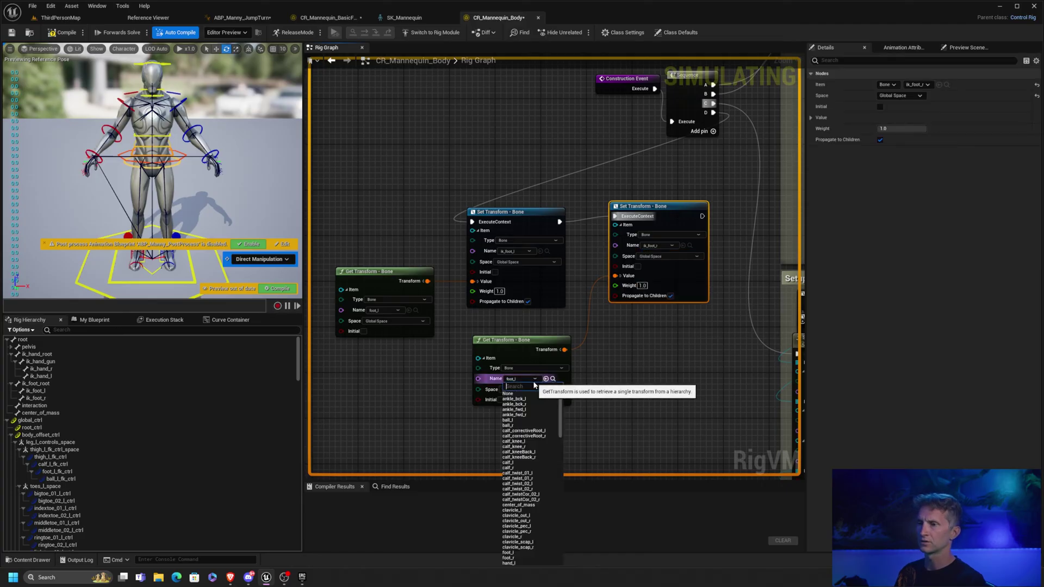
text(foot)
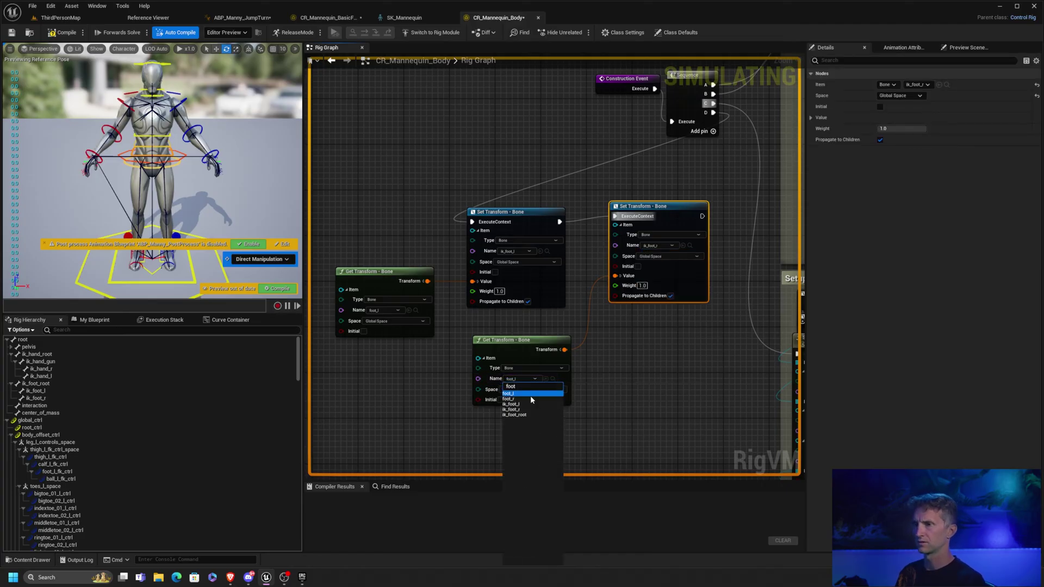
click(538, 398)
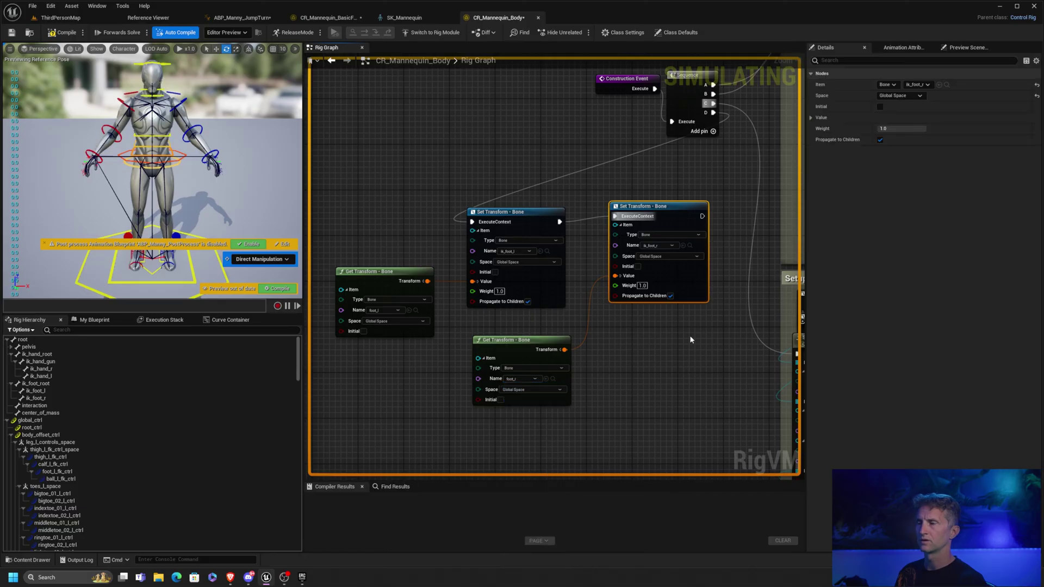
drag(373, 191, 668, 394)
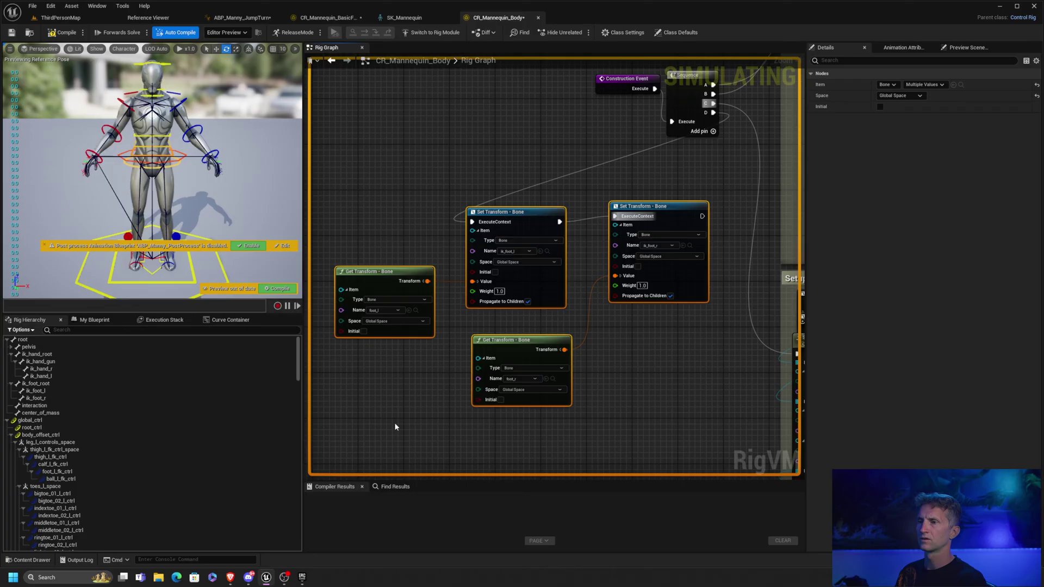
Bring the Forwards Solve event and its Sequence node into view in the Rig Graph
right_drag(584, 383, 583, 288)
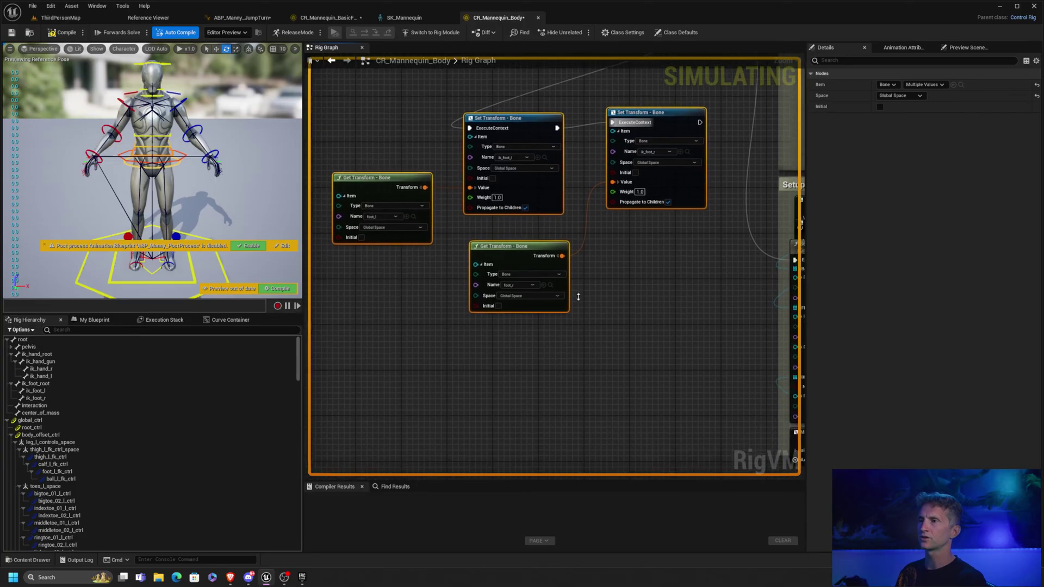
scroll(584, 288, down, 5)
right_drag(566, 407, 487, 284)
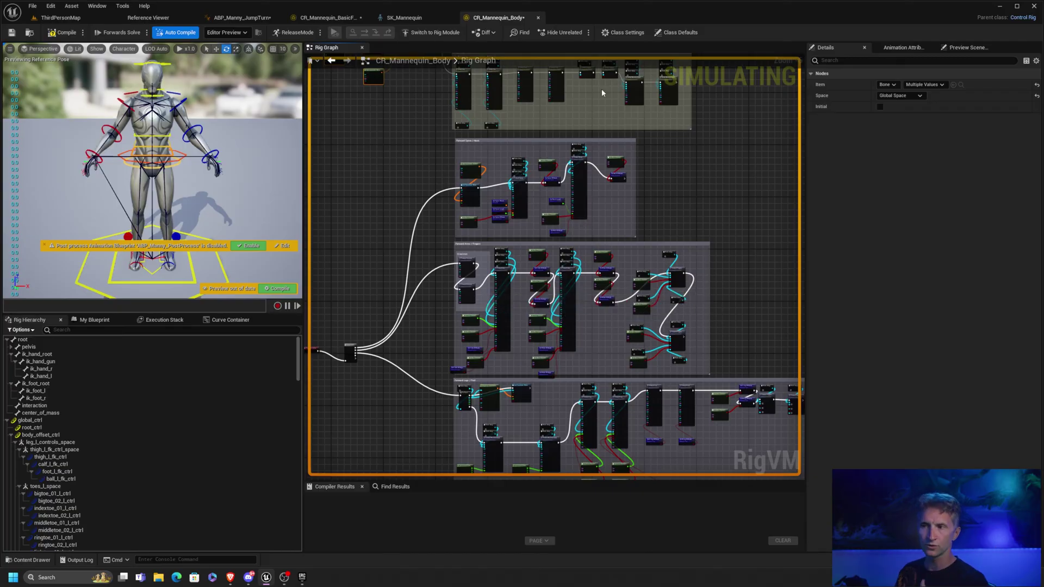
right_drag(482, 418, 533, 211)
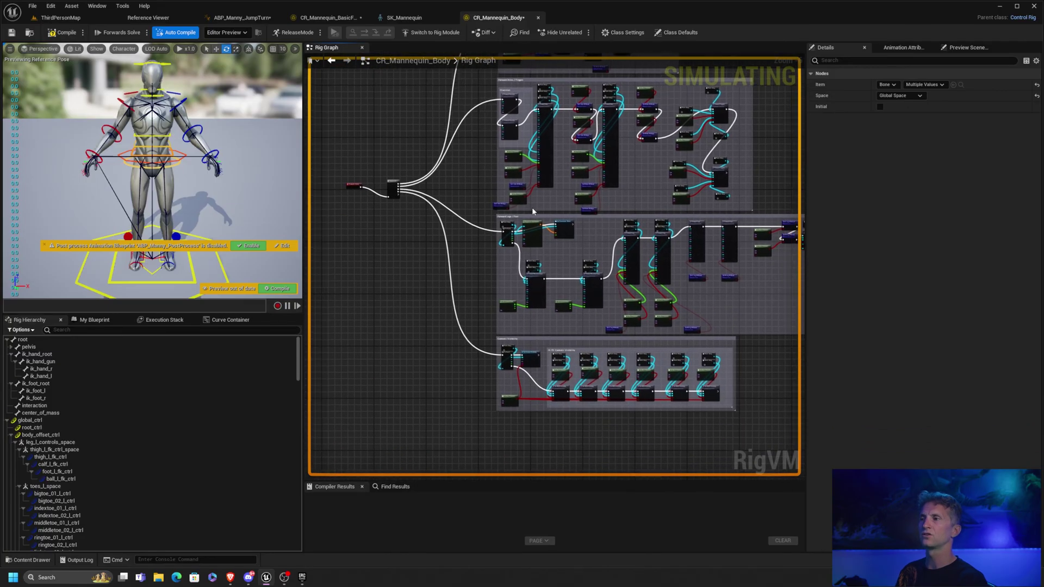
scroll(410, 193, up, 5)
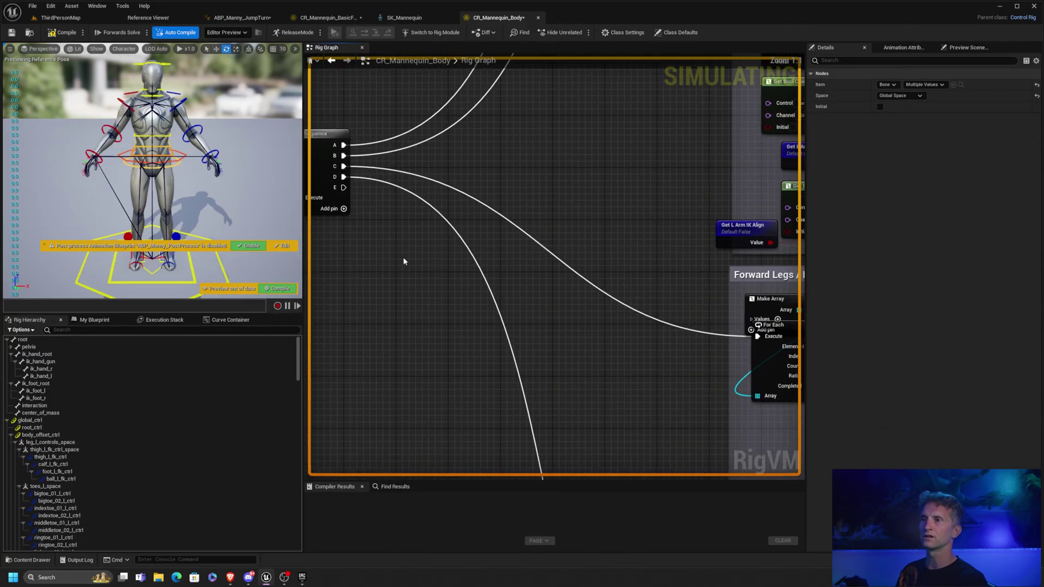
right_drag(403, 261, 562, 238)
right_drag(427, 298, 419, 307)
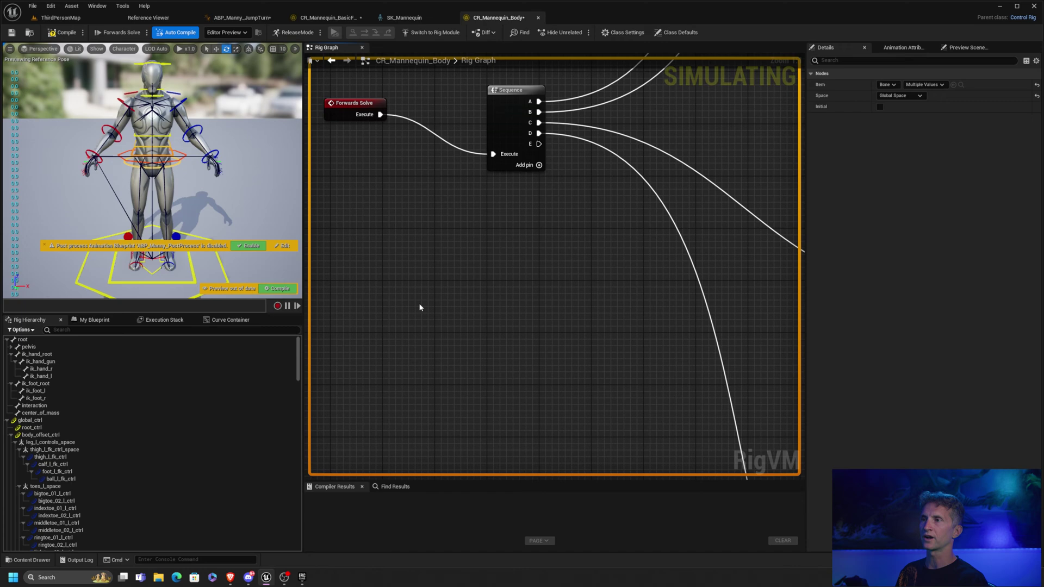
Paste the four foot transform nodes and wire Sequence output E into the ik_foot_l setter
key(ctrl+v)
drag(487, 252, 500, 258)
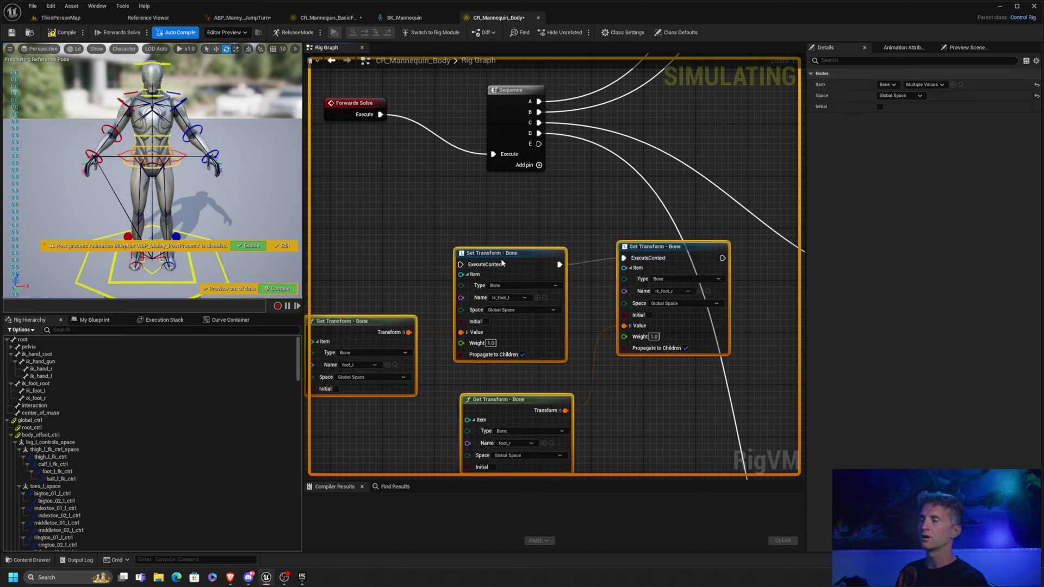
drag(538, 144, 465, 261)
right_drag(532, 235, 592, 179)
click(587, 190)
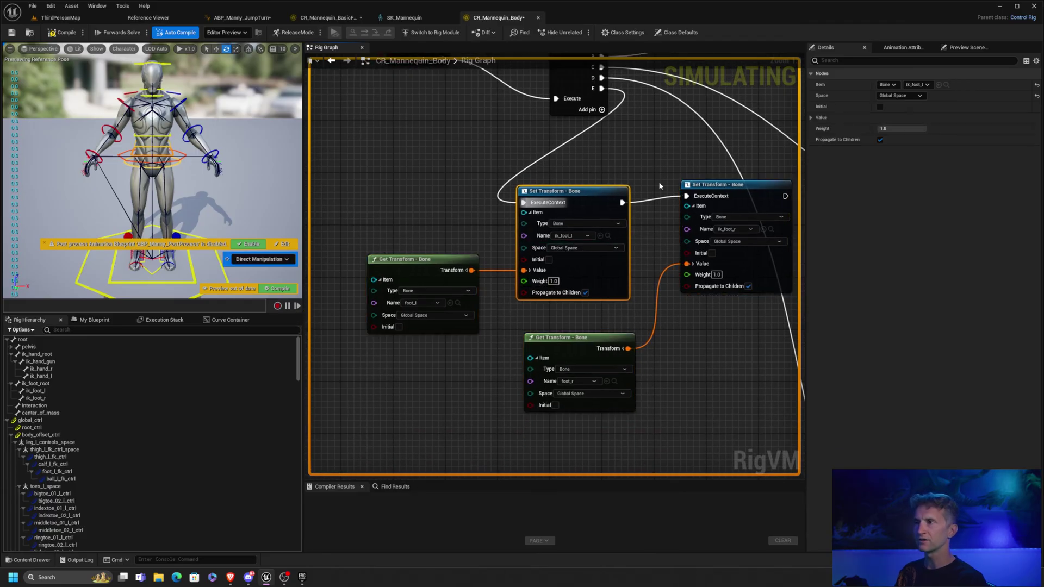
click(717, 188)
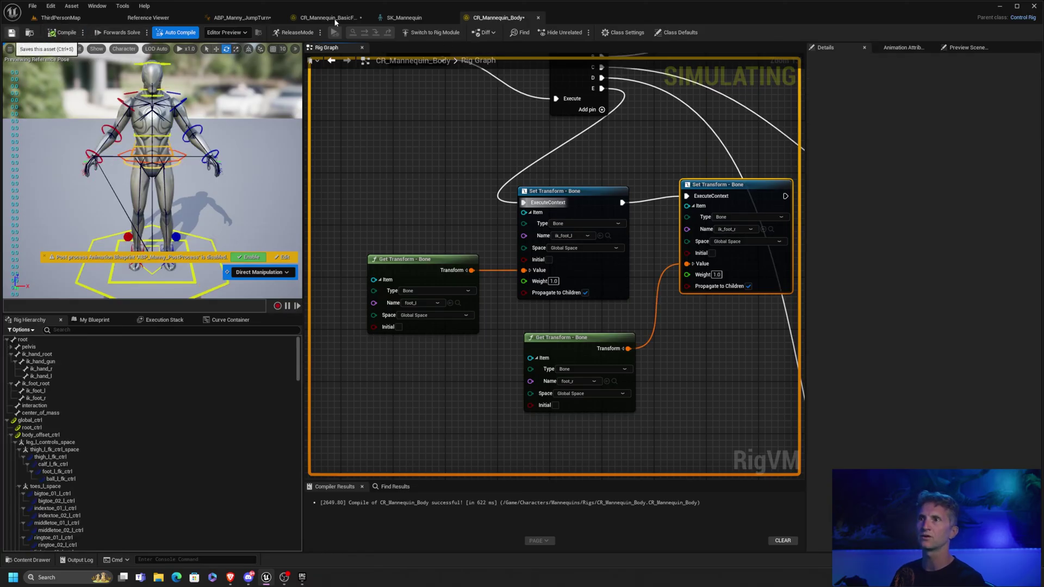
Recompile the ABP_Manny_JumpTurn animation blueprint
click(349, 18)
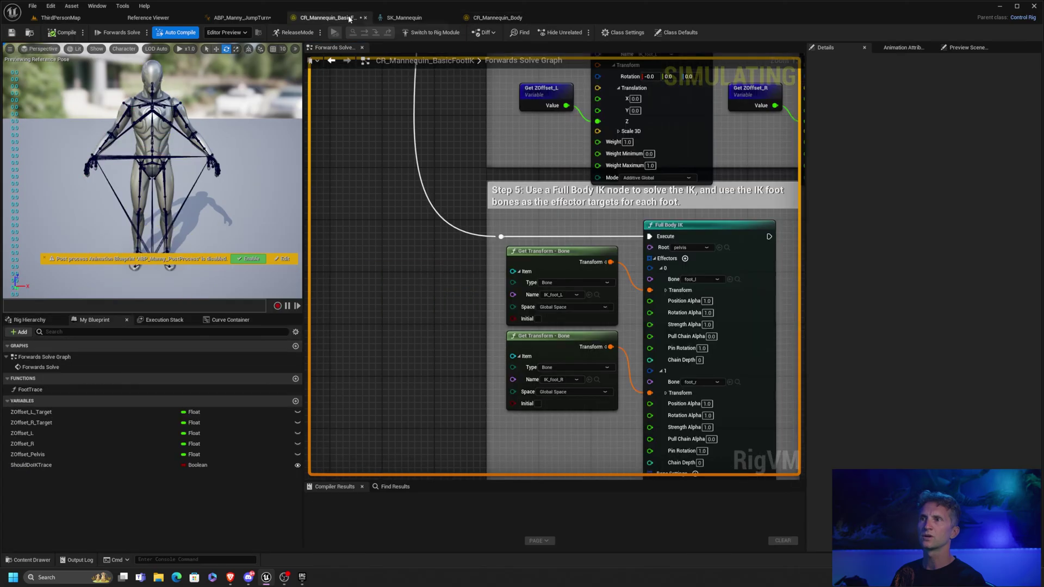
click(253, 19)
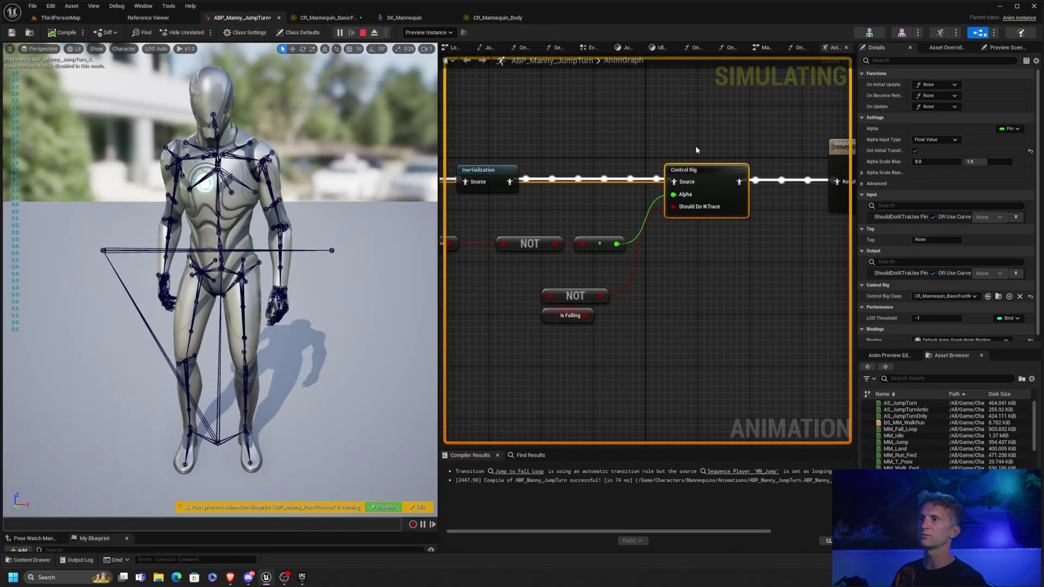
click(60, 32)
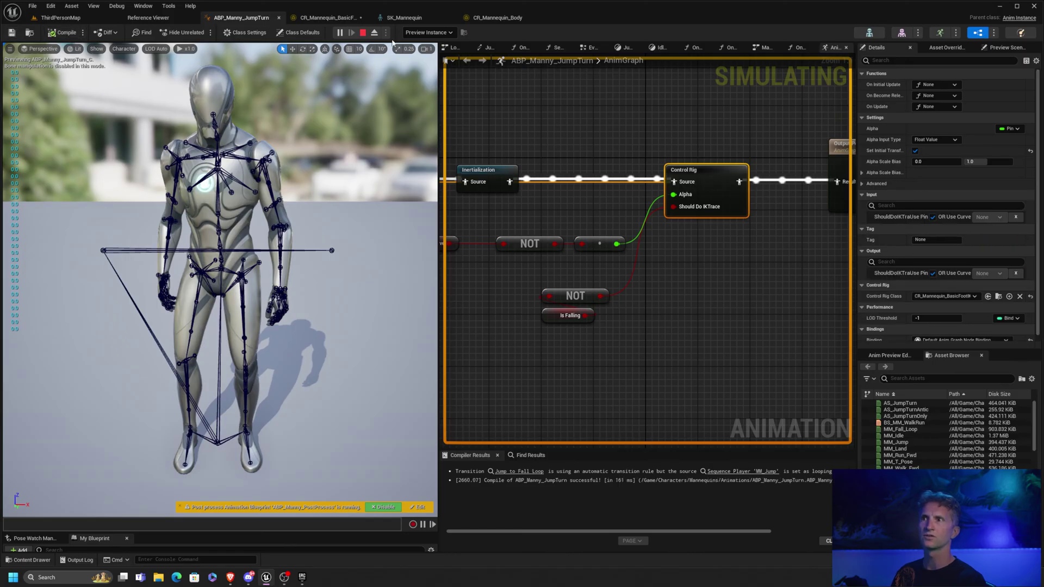
Open the L_AnimStage level, dismissing the save prompt and confirming play-in-editor stops
click(61, 18)
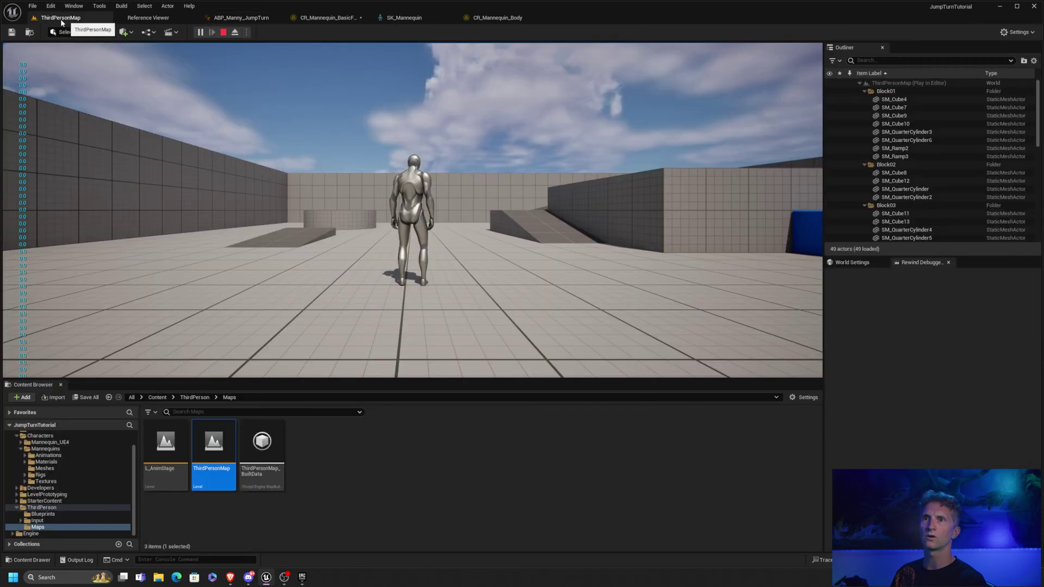
double_click(174, 452)
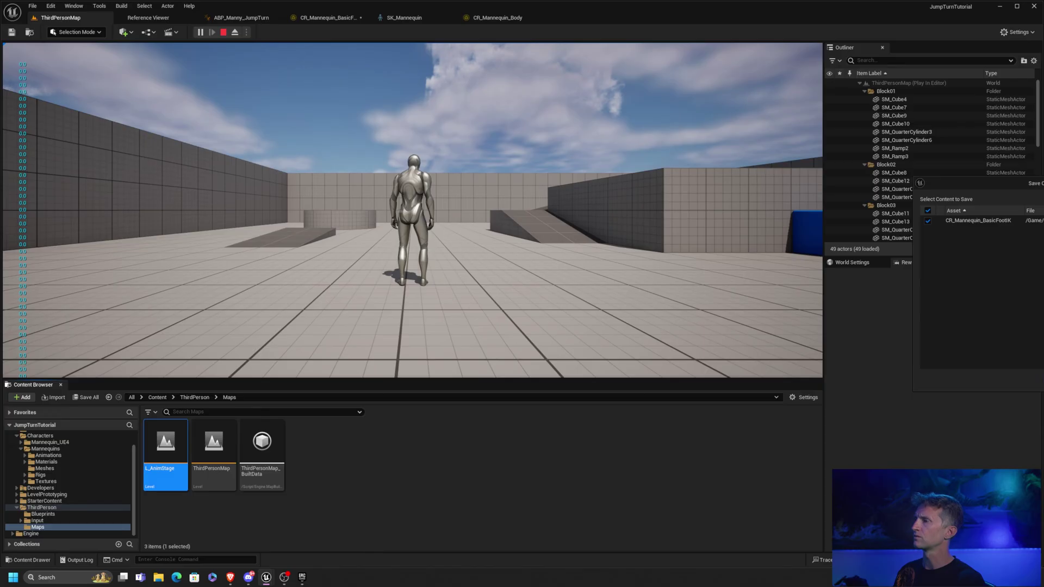
key(Return)
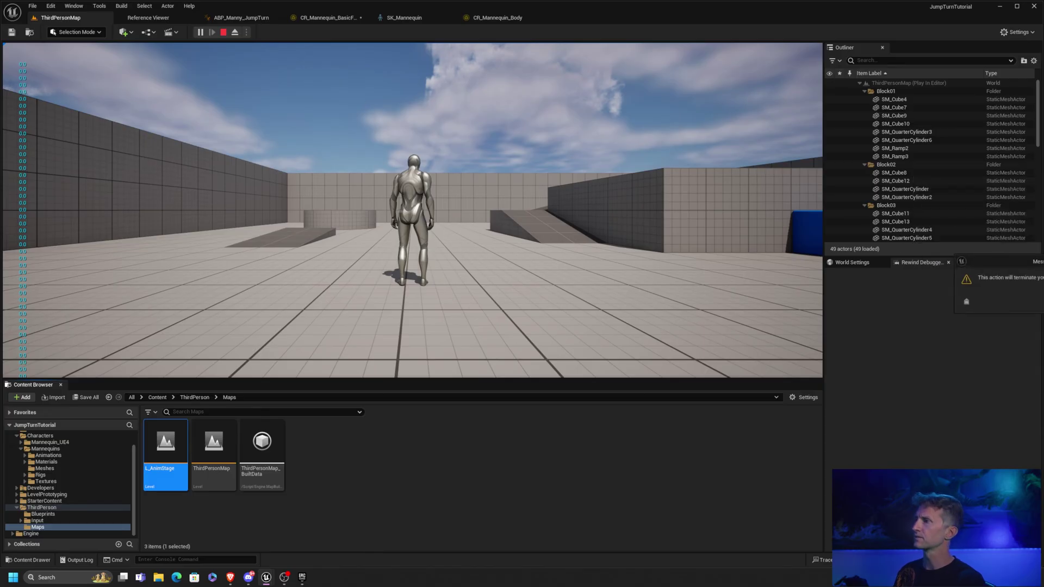
key(Return)
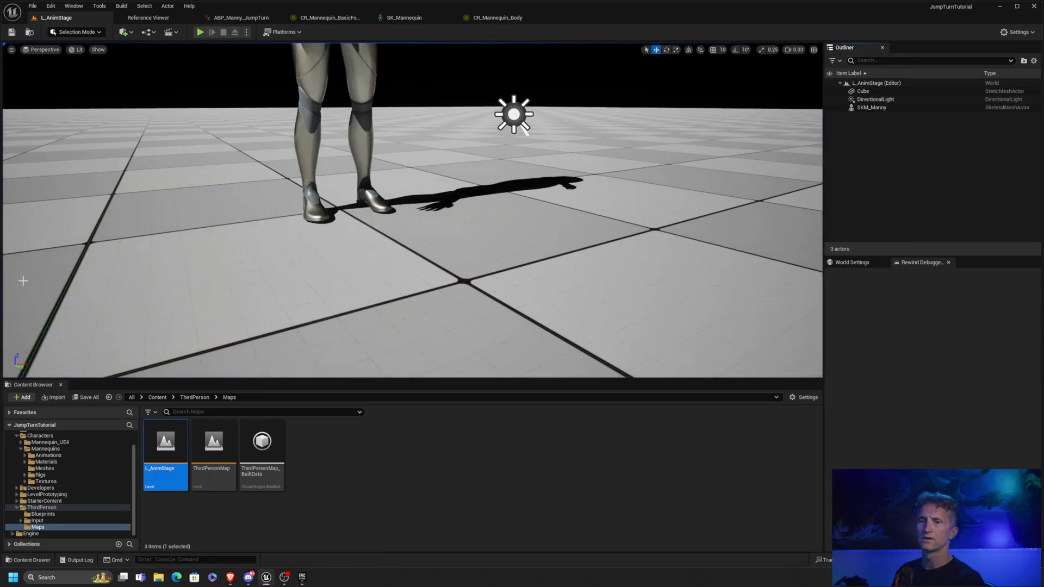
Open the LS_JumpTurnAntic sequence from ArtSource and scrub it to check the mannequin's pose
scroll(86, 458, up, 2)
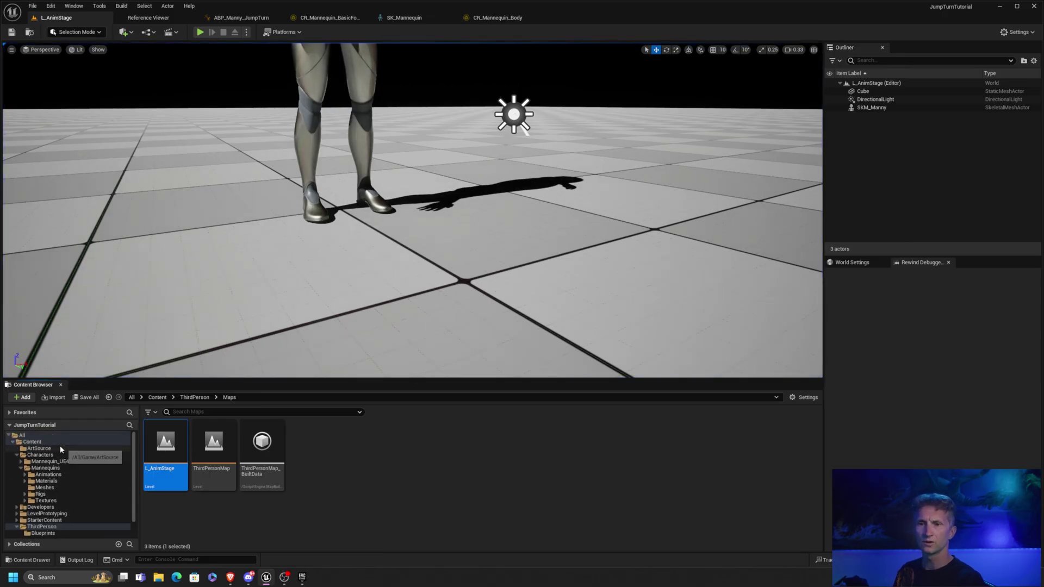
click(60, 449)
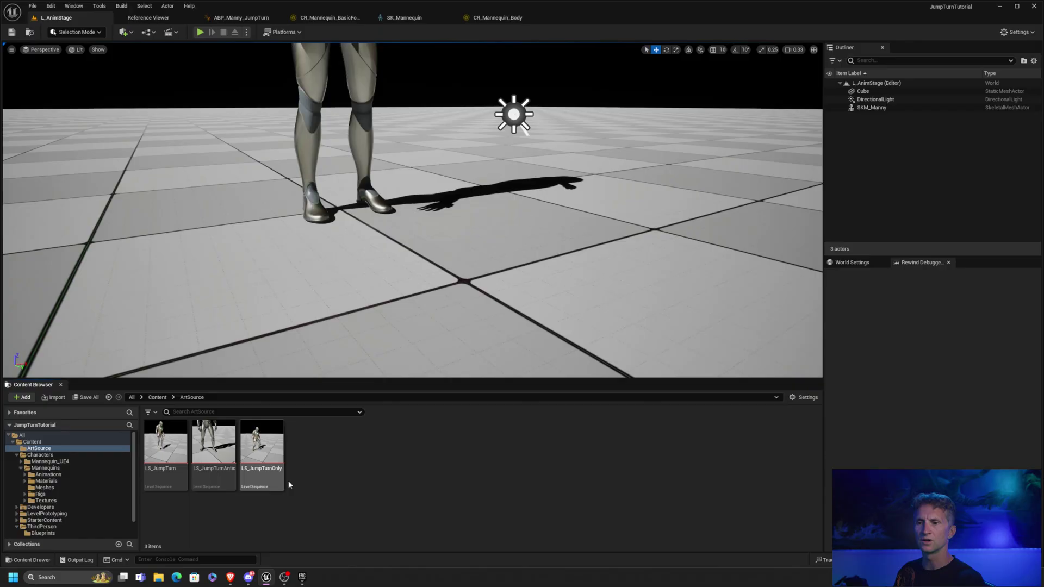
click(228, 448)
double_click(228, 446)
right_drag(482, 237, 482, 221)
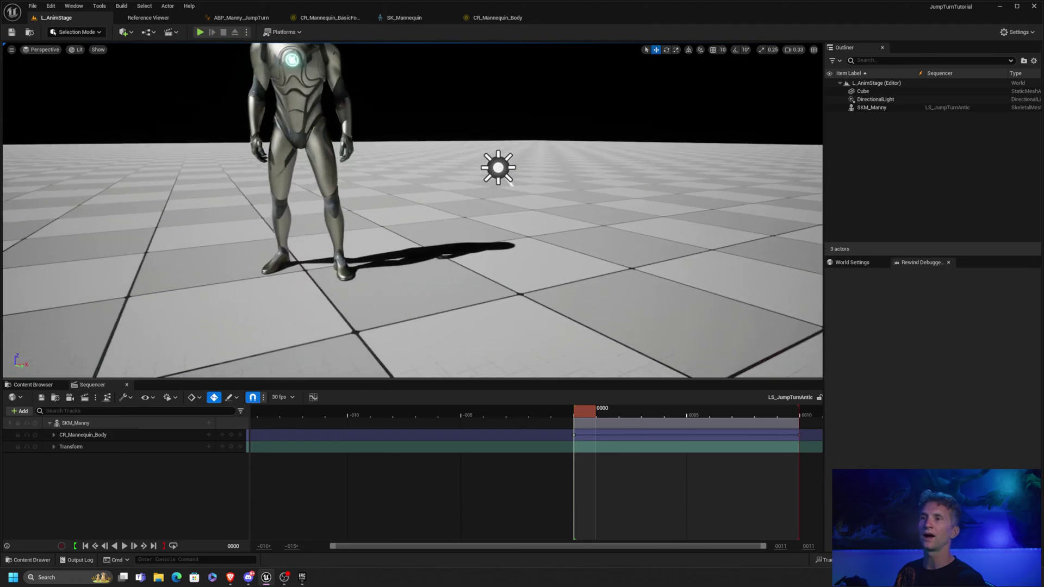
drag(587, 416, 699, 383)
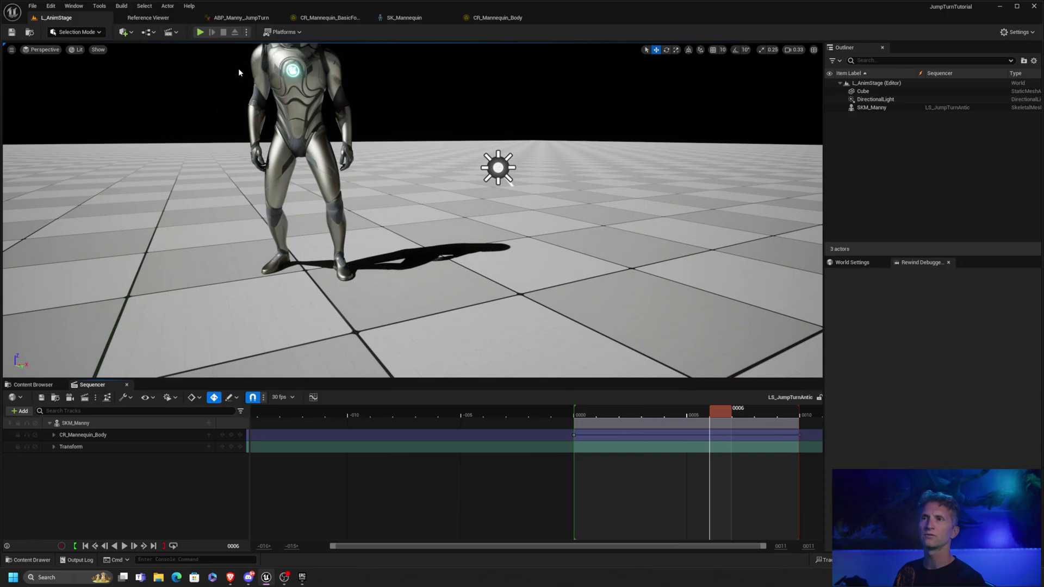
Play-test the level, taking control of the character for the jump turn, then stop
click(200, 33)
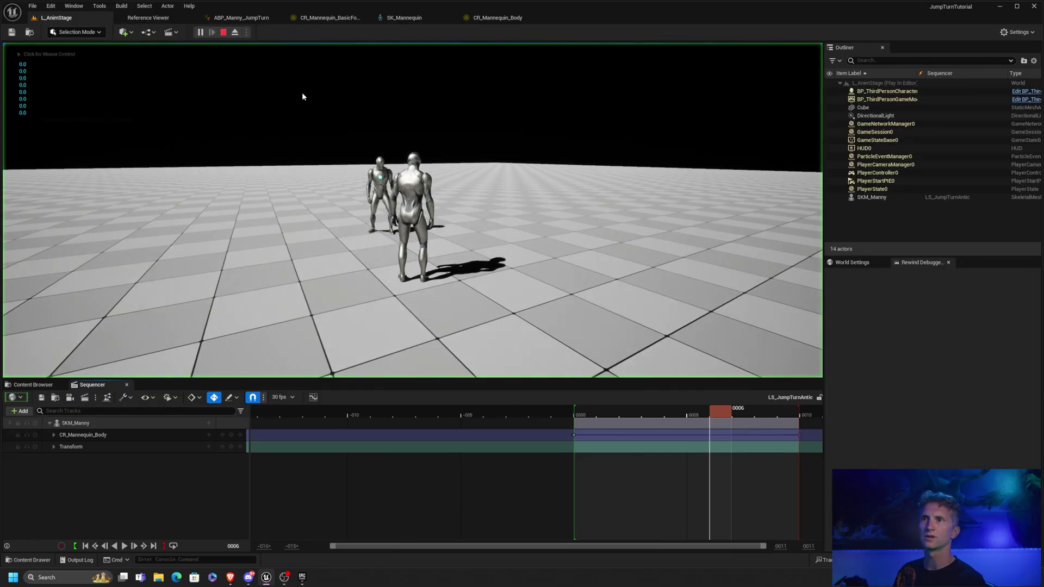
click(344, 188)
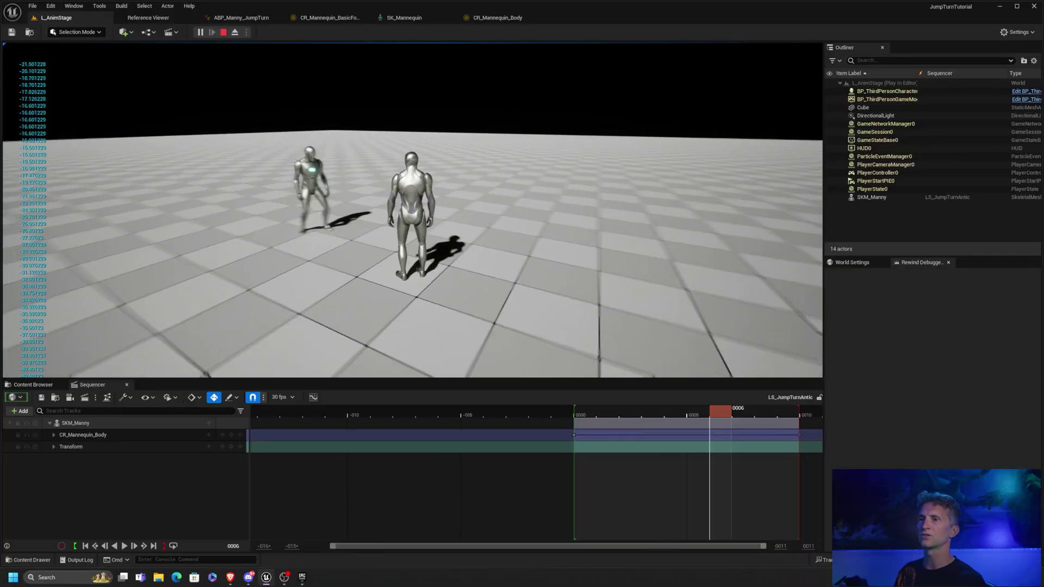
key(Escape)
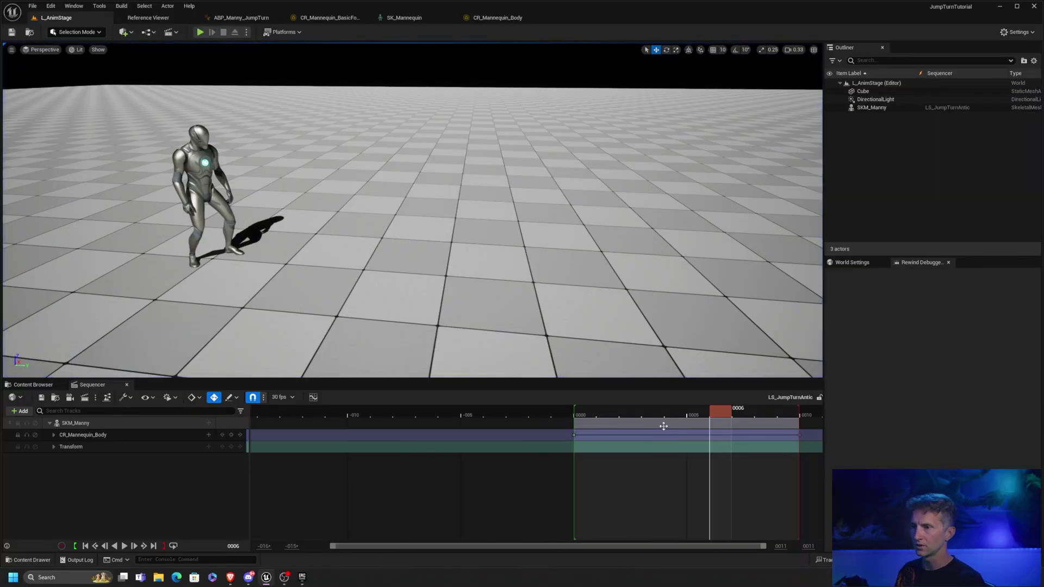
Step the sequence to frame 0006, then open AS_JumpTurnAntic from the Animations folder
click(649, 413)
key(Right)
key(Right)
key(Right)
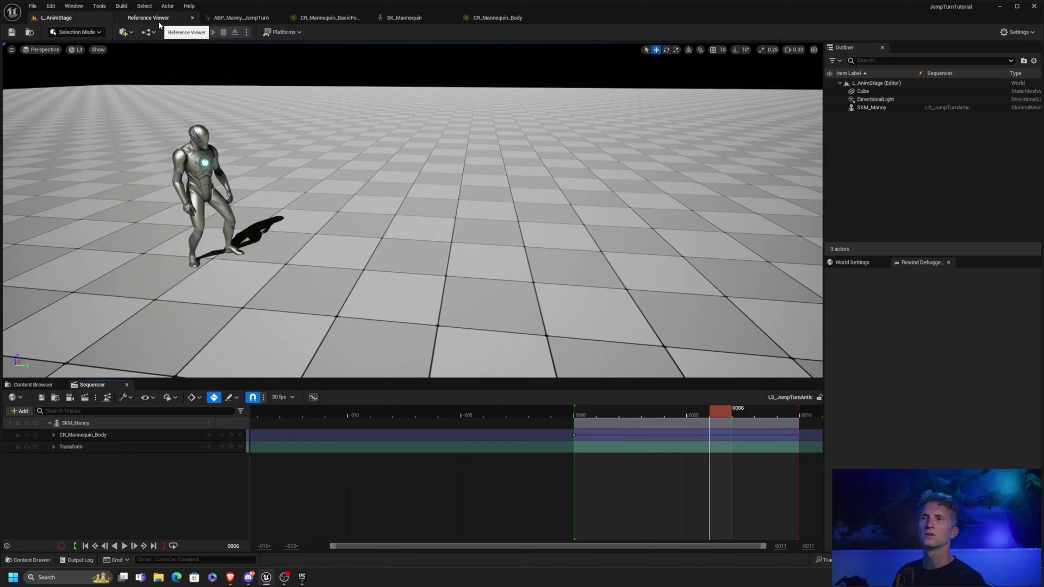
click(33, 385)
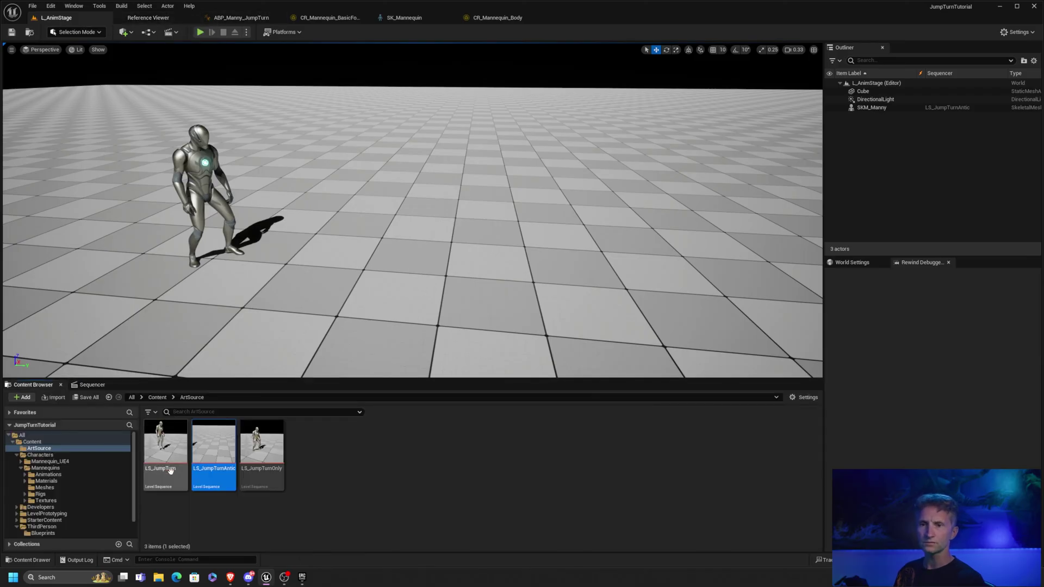
click(41, 475)
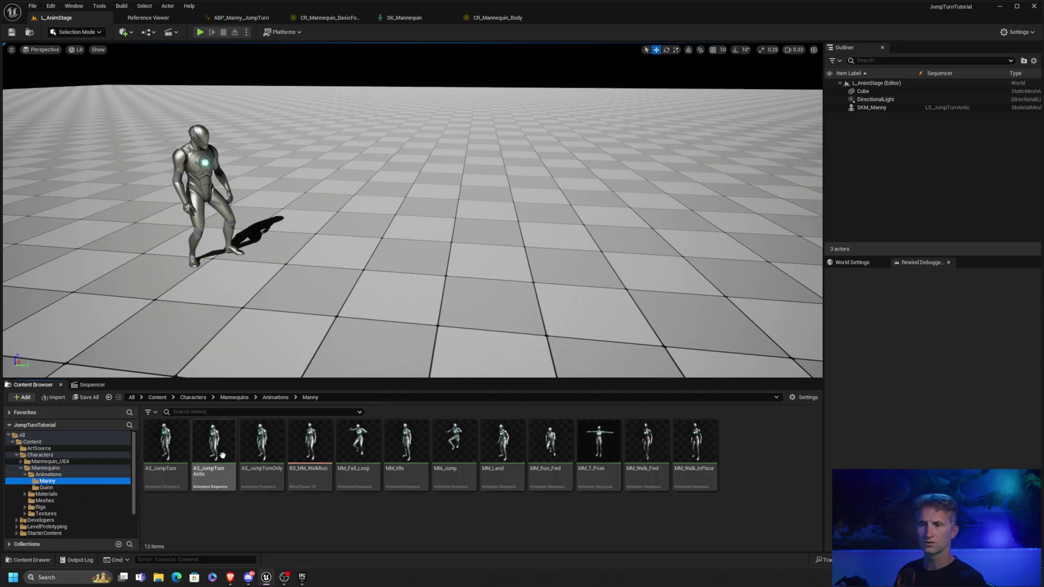
double_click(213, 452)
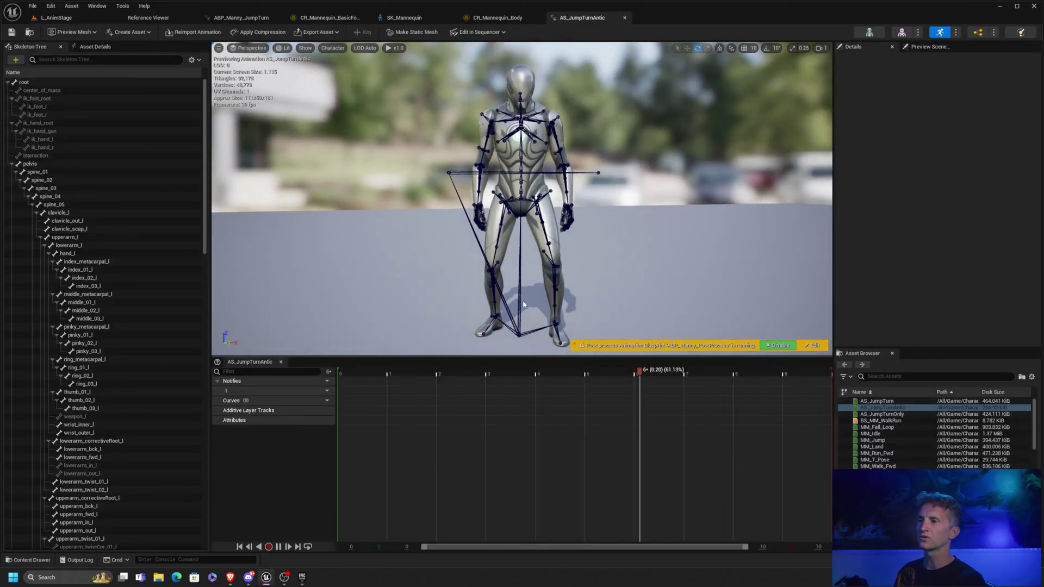
Frame the mannequin's legs and feet in the animation preview, then return to L_AnimStage
middle_drag(523, 304, 523, 348)
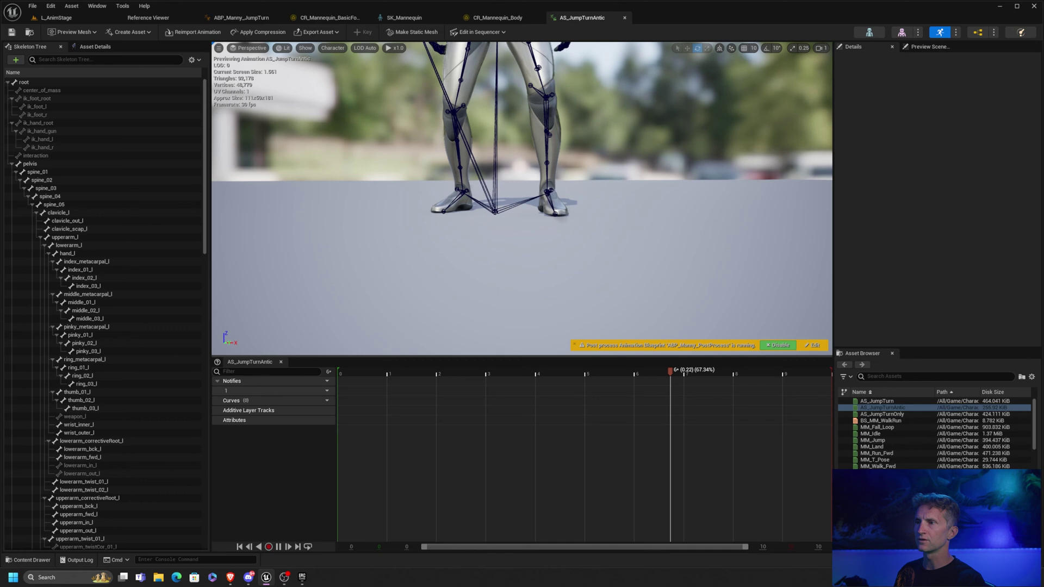
drag(535, 228, 535, 214)
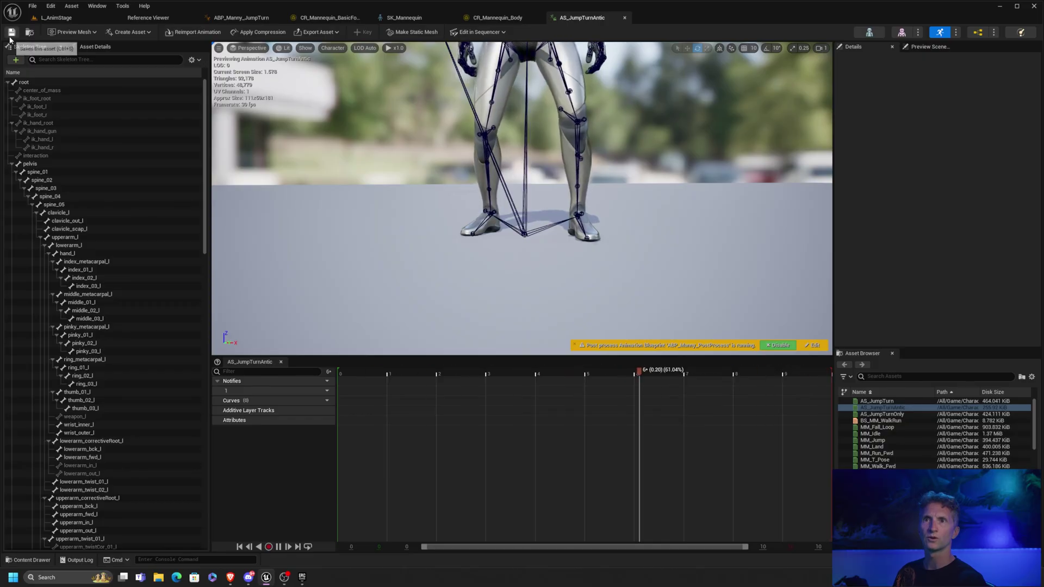
click(56, 18)
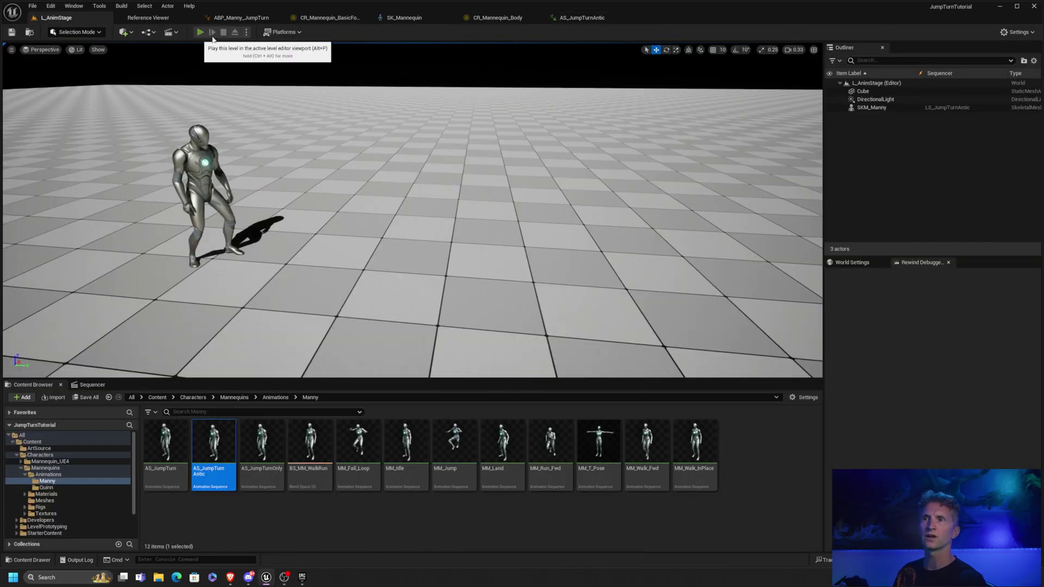
click(200, 32)
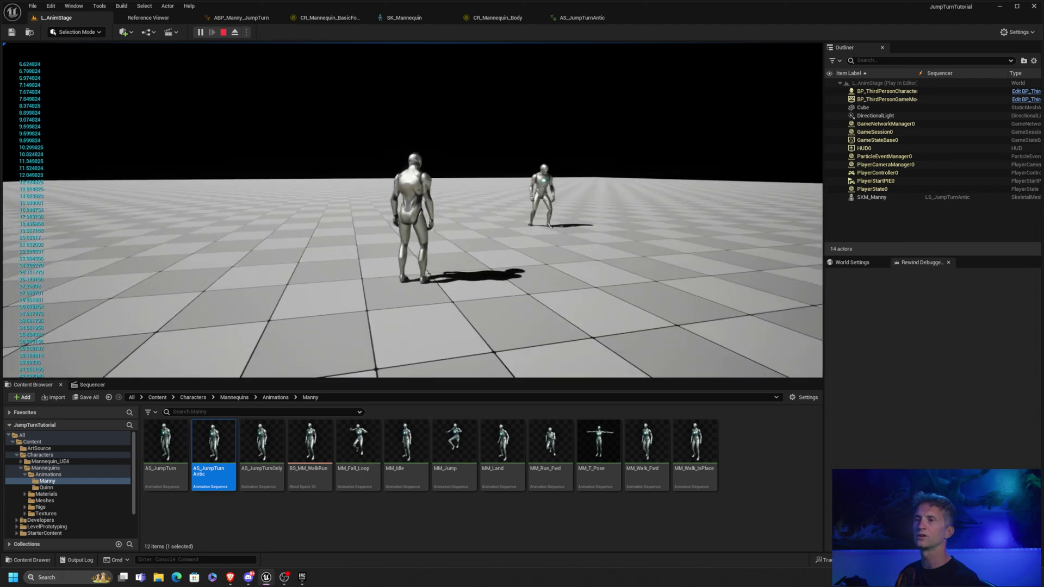
key(Escape)
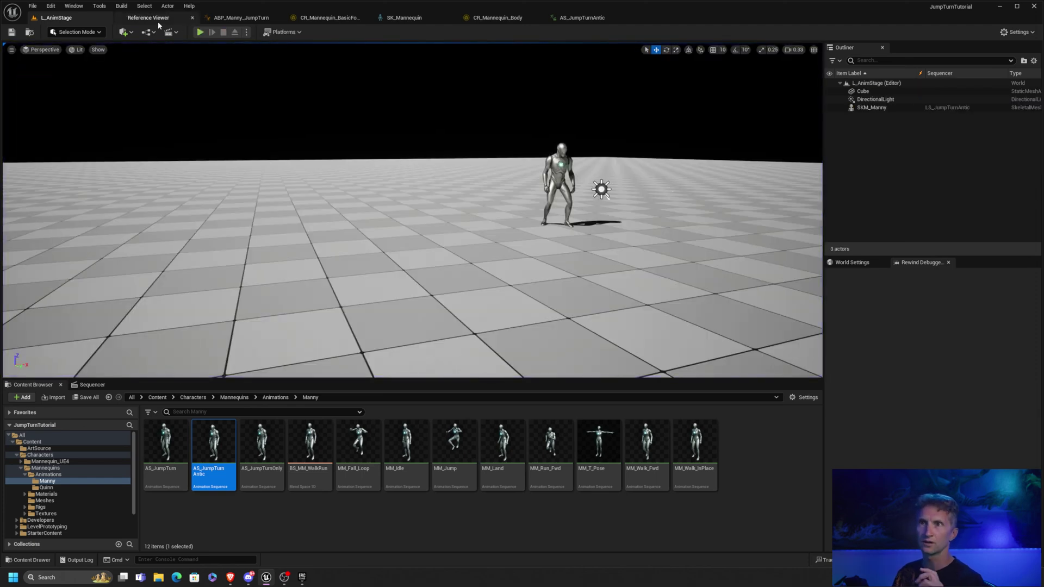
Open AS_JumpTurn and inspect the ik_foot_l and ik_foot_r bone transforms
double_click(185, 450)
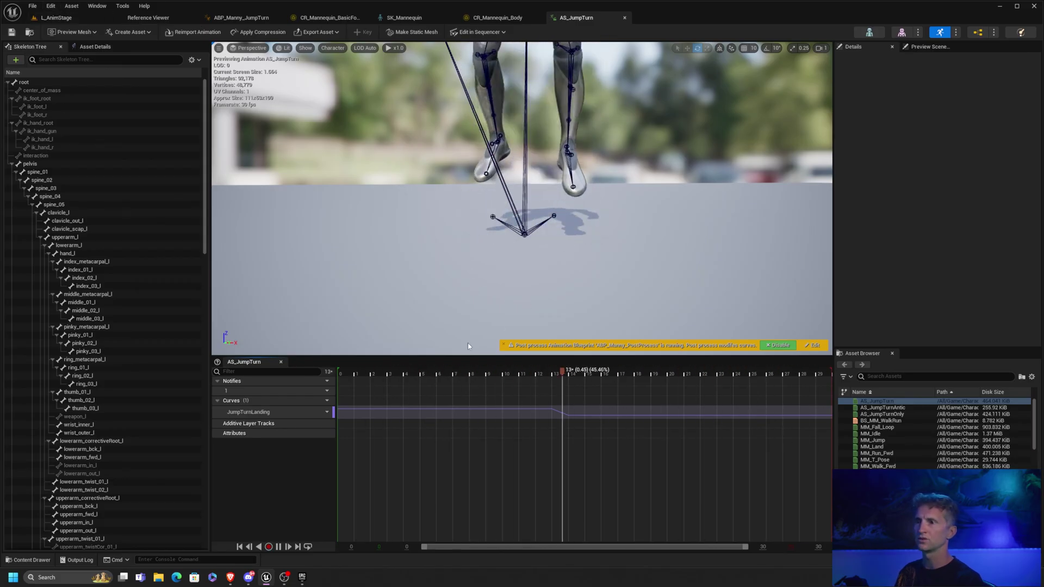
click(557, 217)
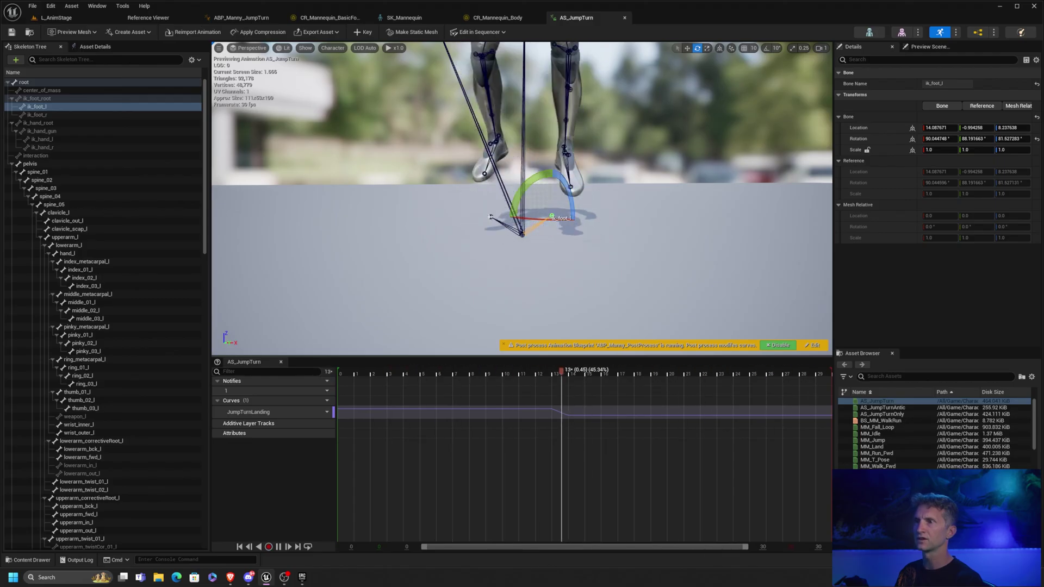
click(491, 217)
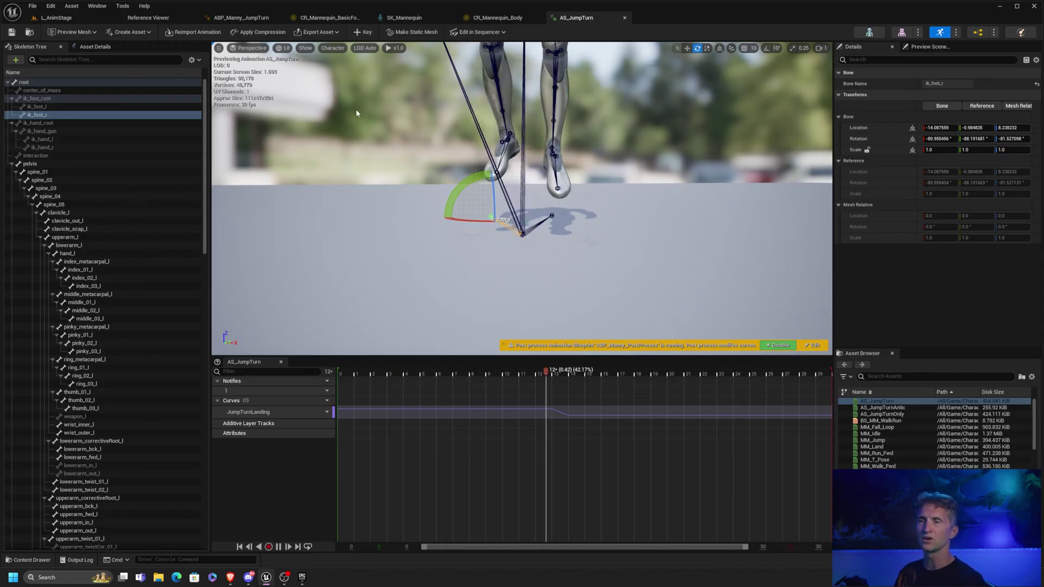
In ABP_Manny_JumpTurn's Locomotion > JumpTurn state, find its sequence player's asset, AS_JumpTurnOnly, in the content browser
click(57, 18)
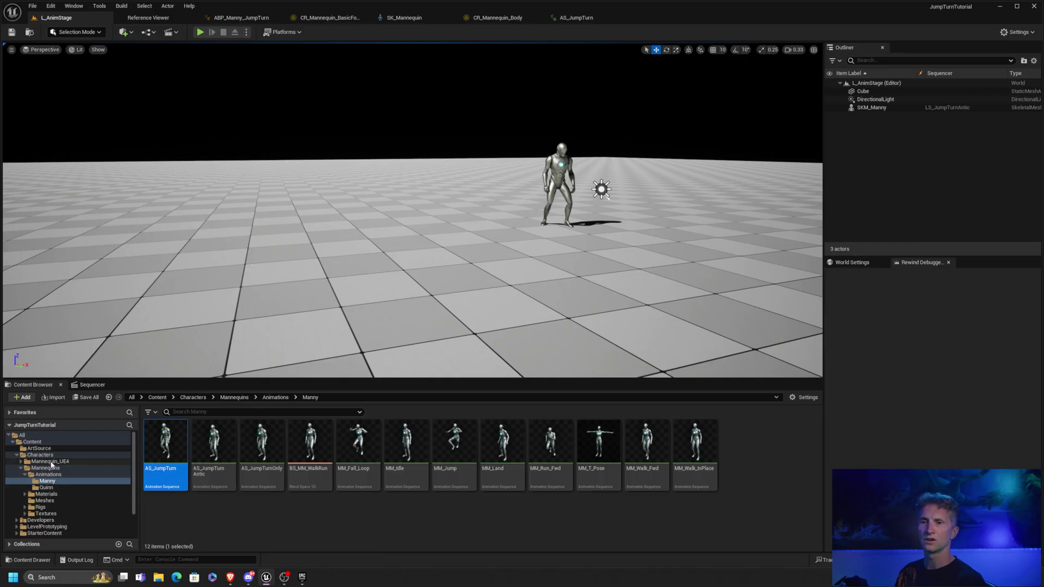
click(39, 448)
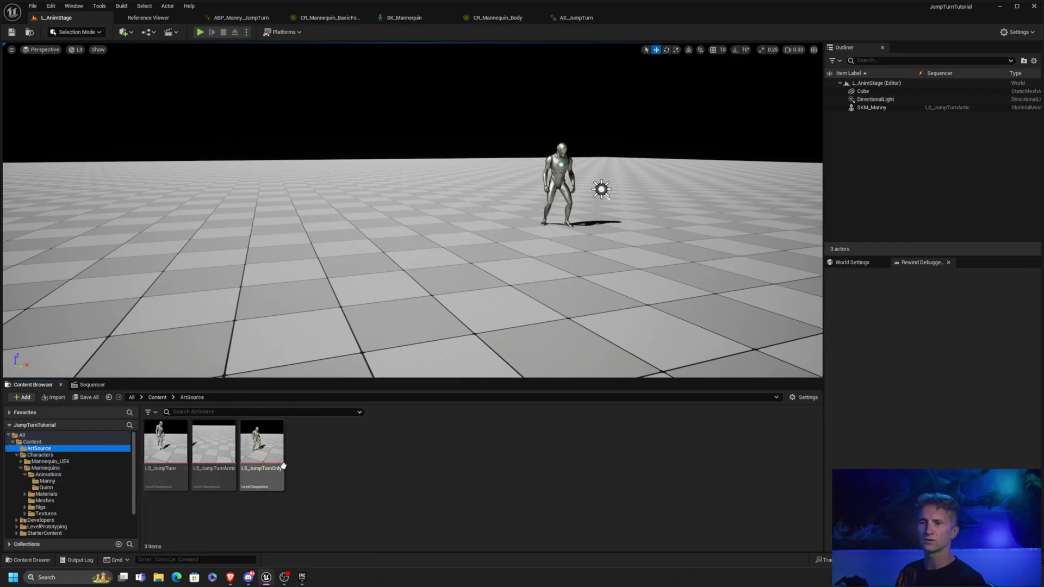
click(241, 18)
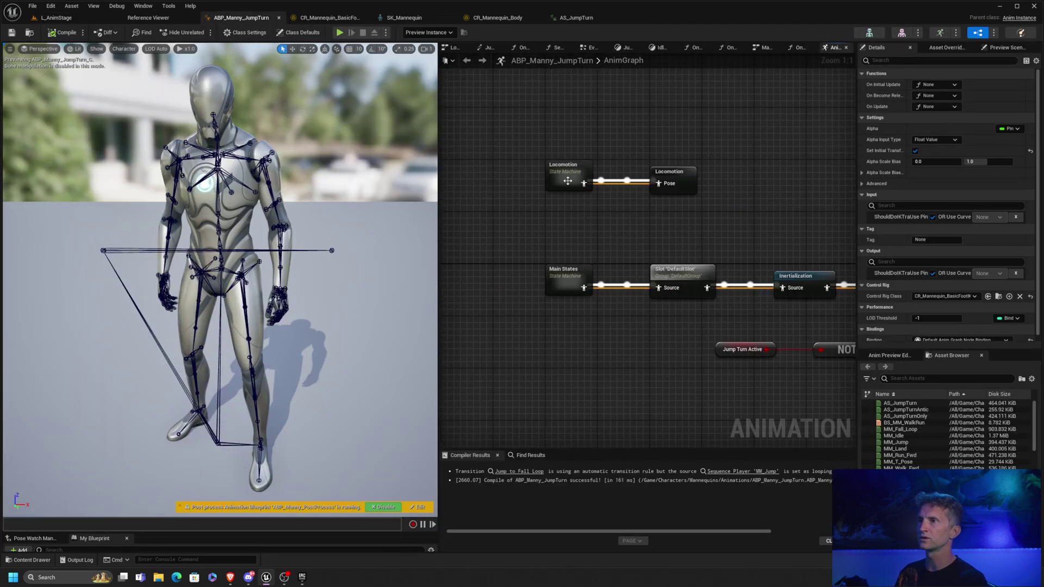
double_click(568, 181)
double_click(525, 180)
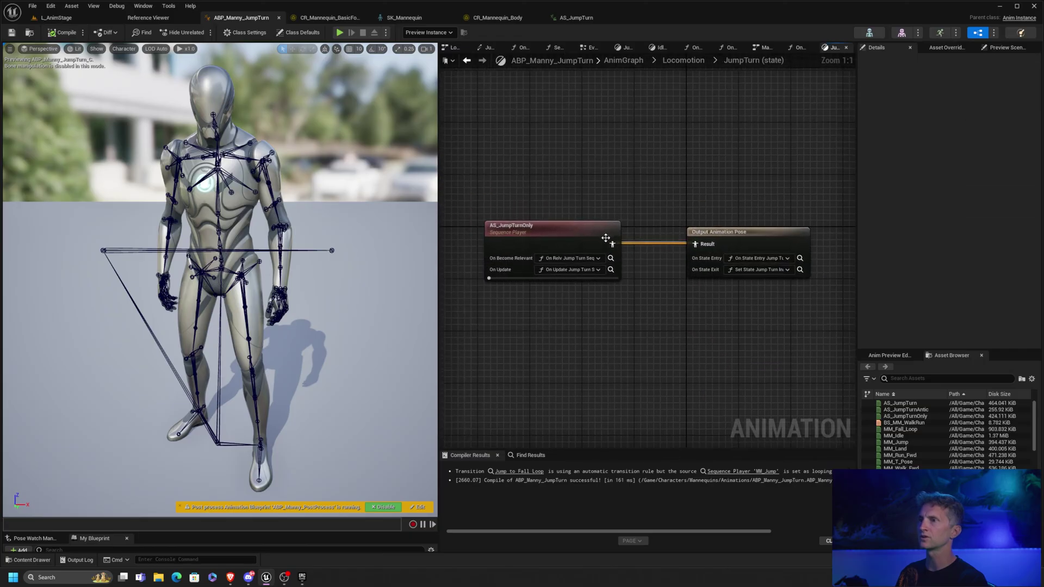
click(565, 229)
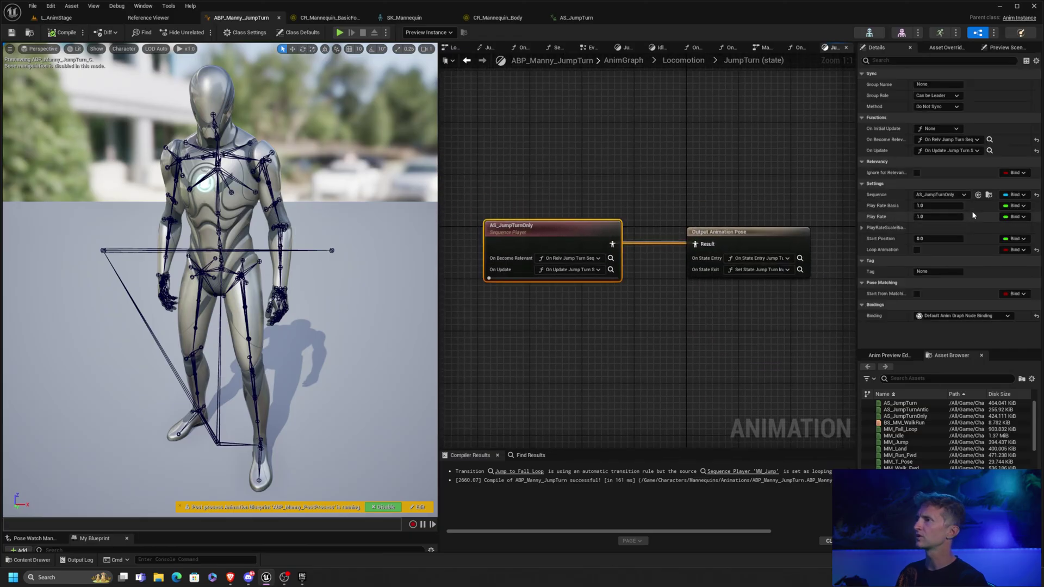
click(988, 195)
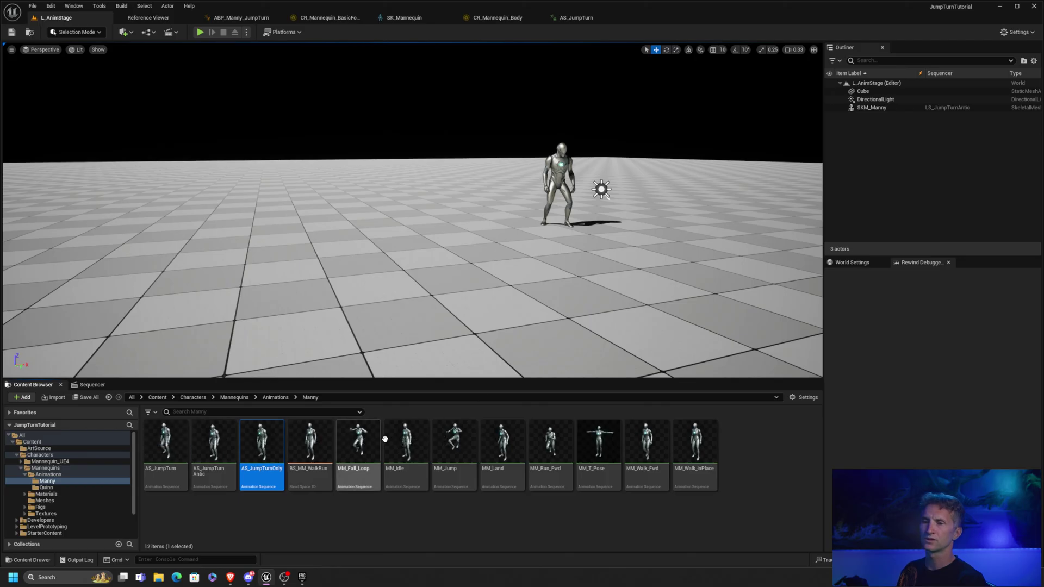
Load the LS_JumpTurnOnly sequence from ArtSource and scrub through the jump turn poses
click(40, 448)
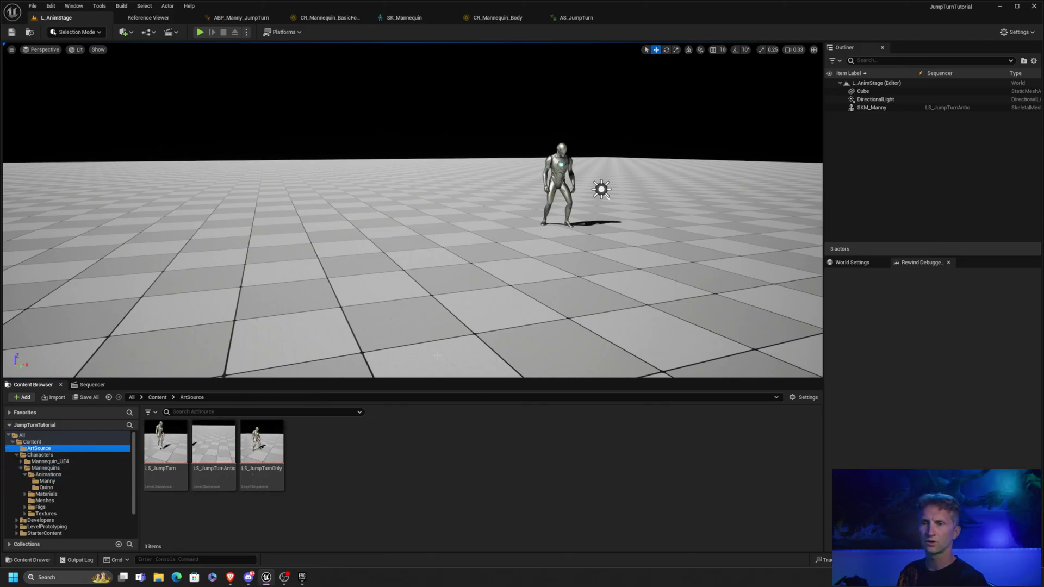
double_click(275, 454)
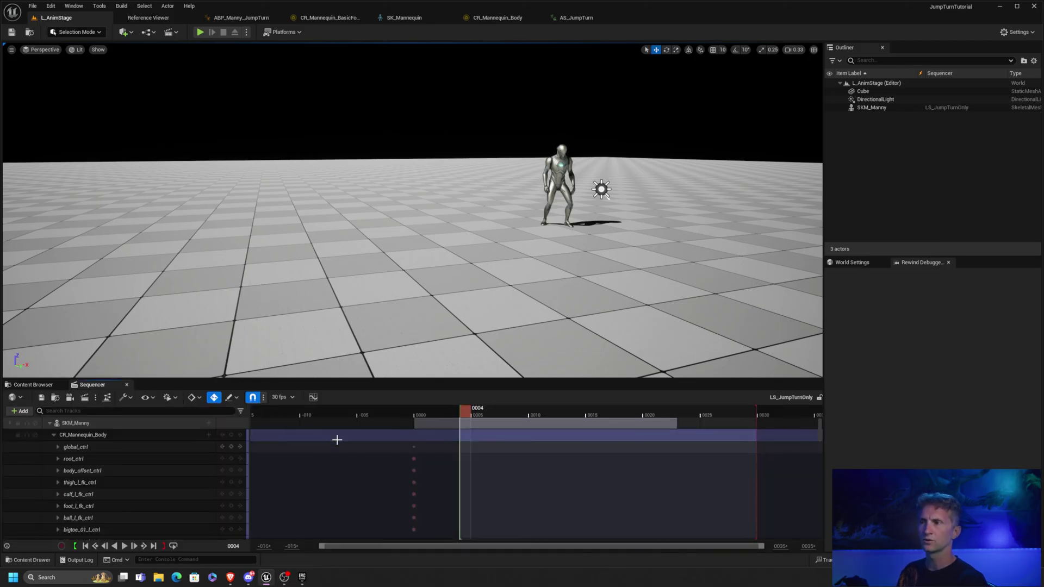
drag(465, 415, 510, 414)
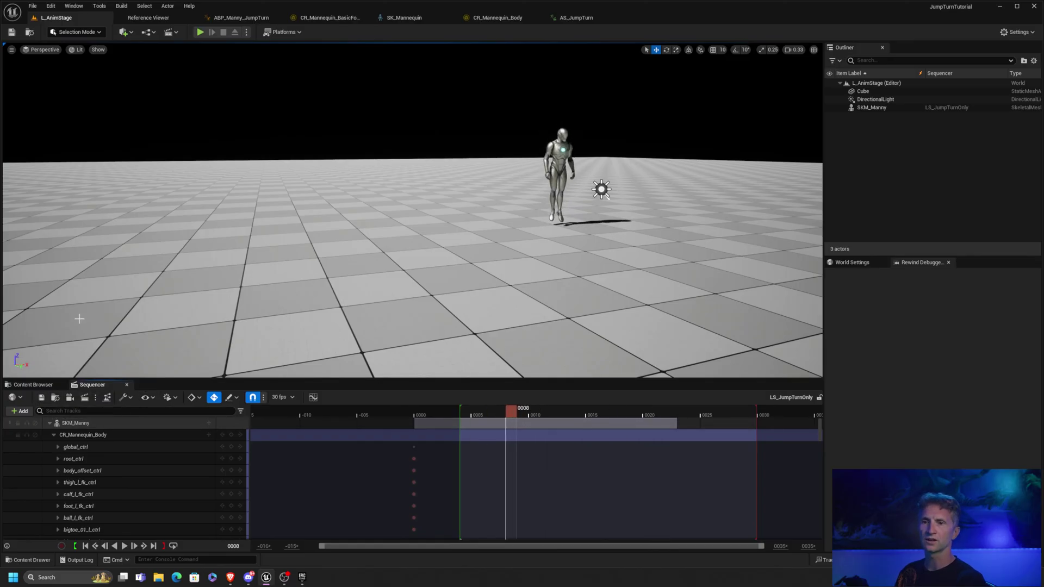
Open the AS_JumpTurnOnly animation from the Manny animations folder
click(56, 400)
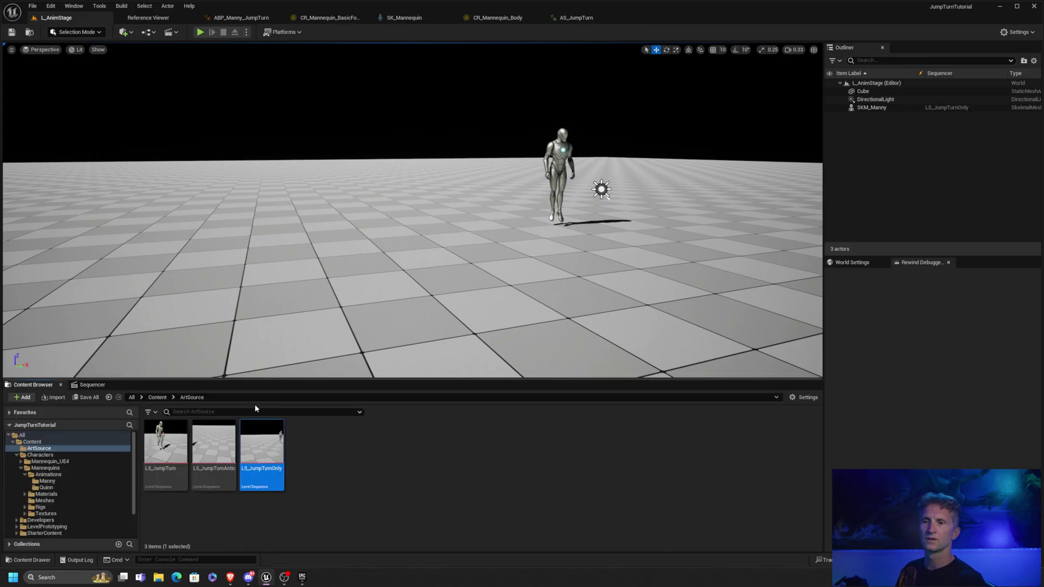
click(48, 481)
double_click(266, 446)
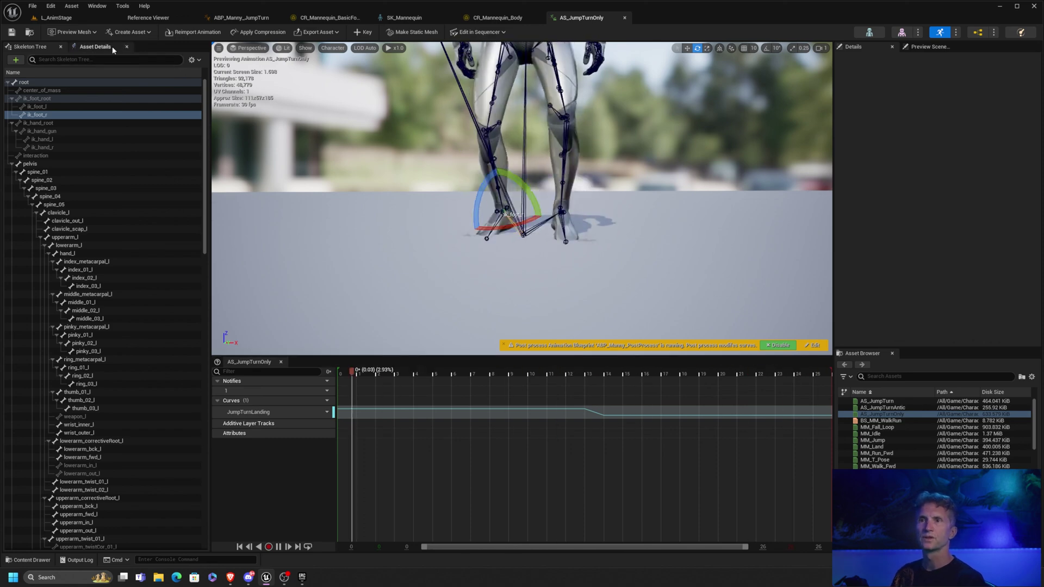
Start a play-in-editor session of the L_AnimStage level to test the jump turn
click(60, 17)
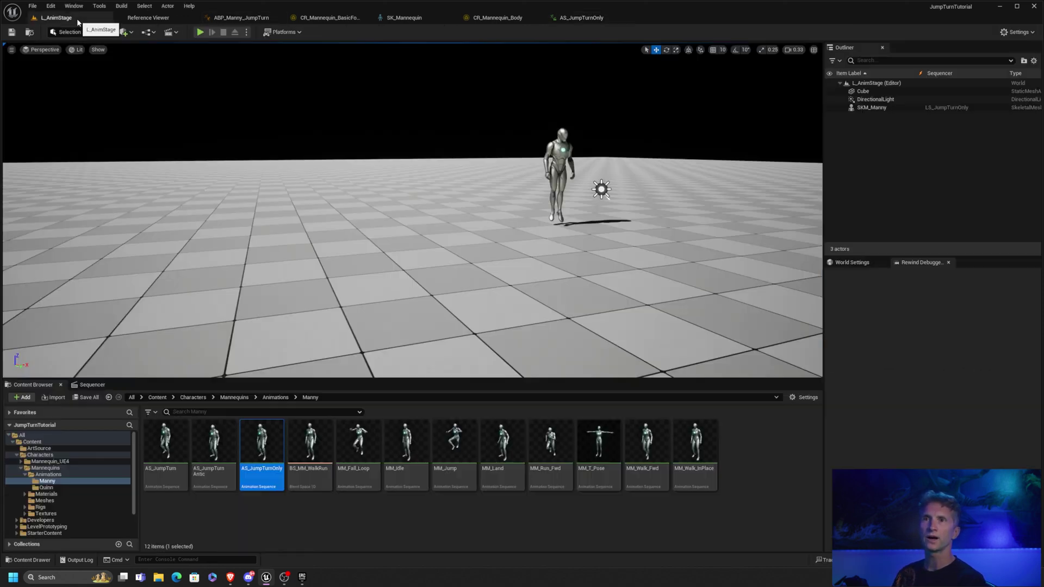
click(199, 32)
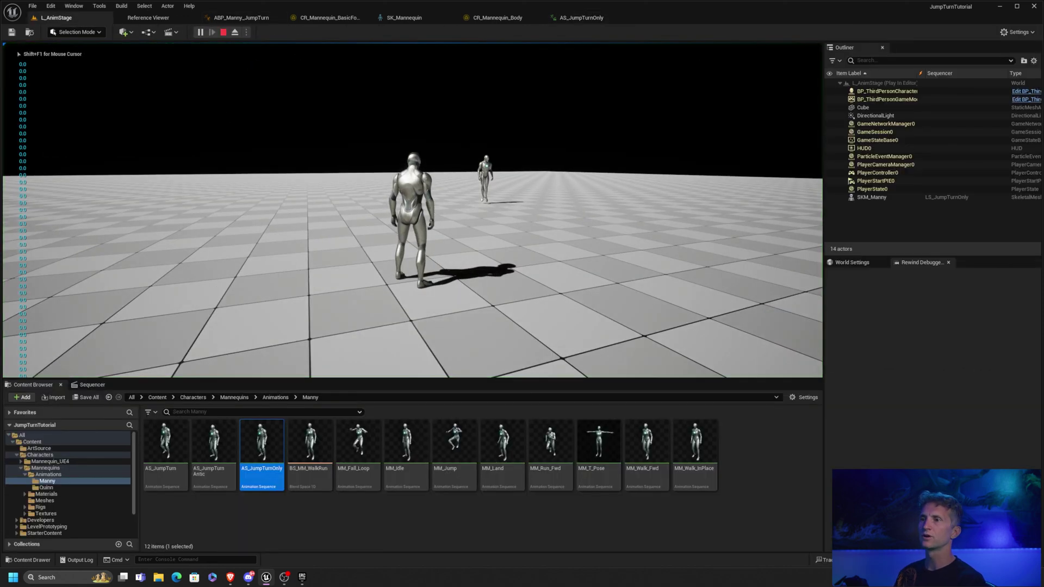